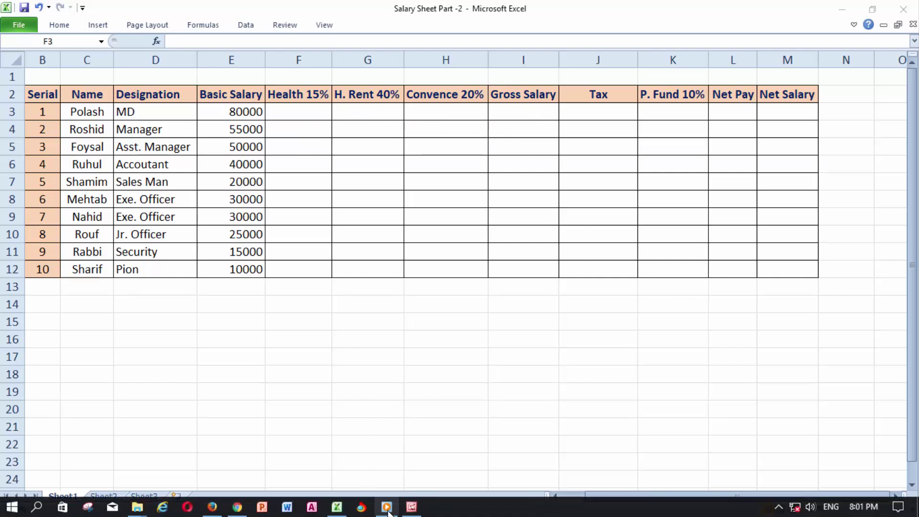
{"action": "left_click", "coordinate": [412, 507]}
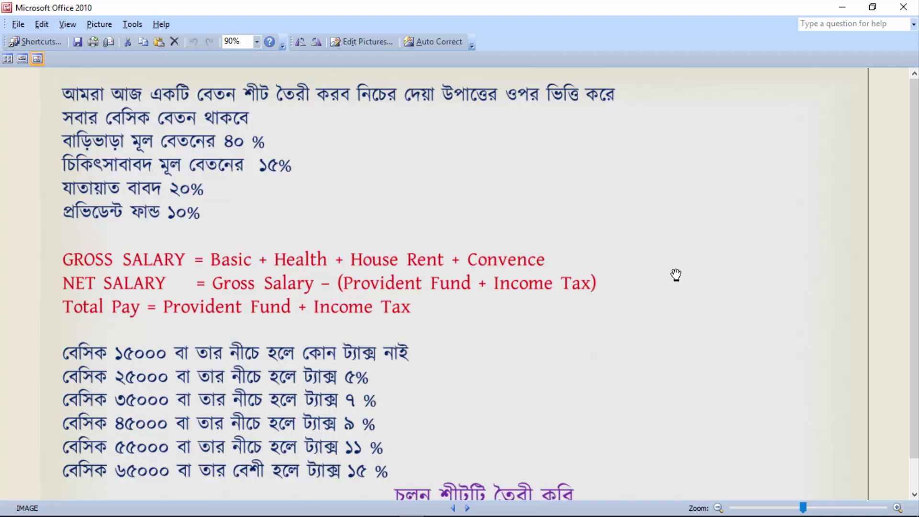
{"action": "left_click", "coordinate": [842, 9]}
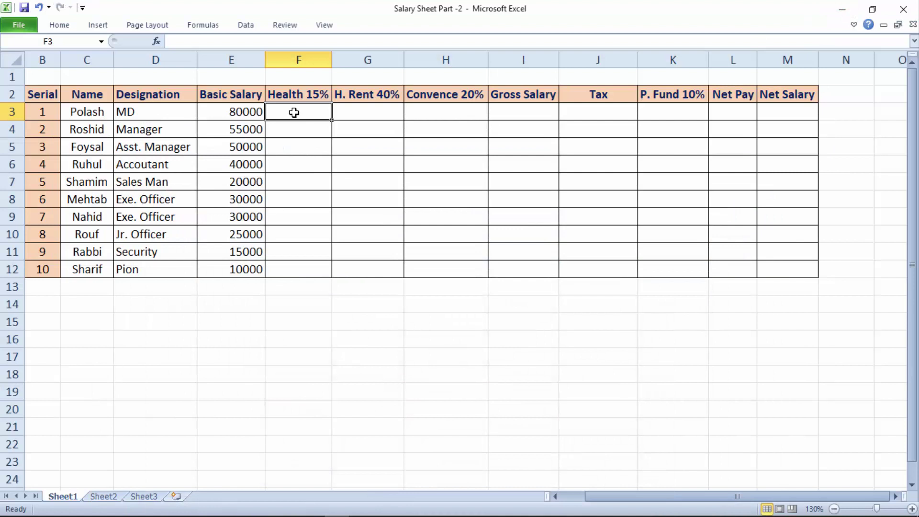
Step: Enter =E3*15% in F3 and copy it down to F12, giving 12000 through 1500
{"action": "type", "text": "="}
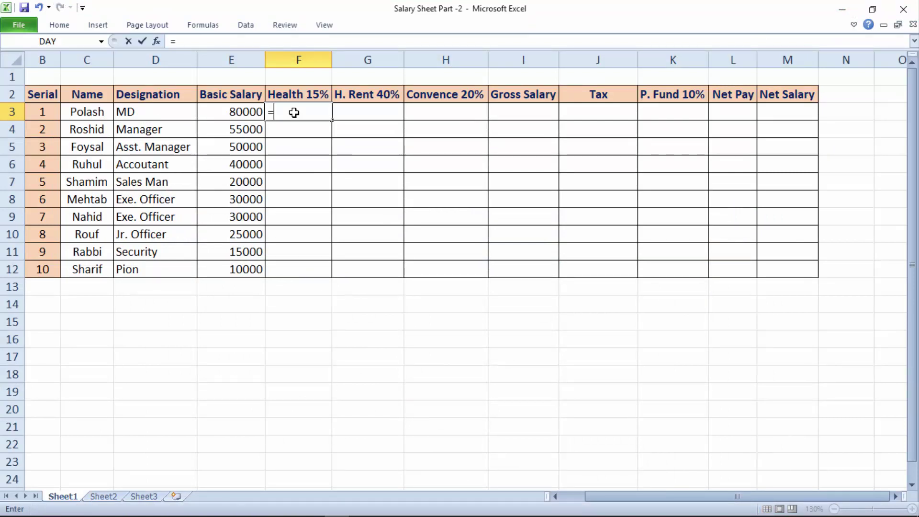
{"action": "left_click", "coordinate": [246, 112]}
{"action": "type", "text": "*"}
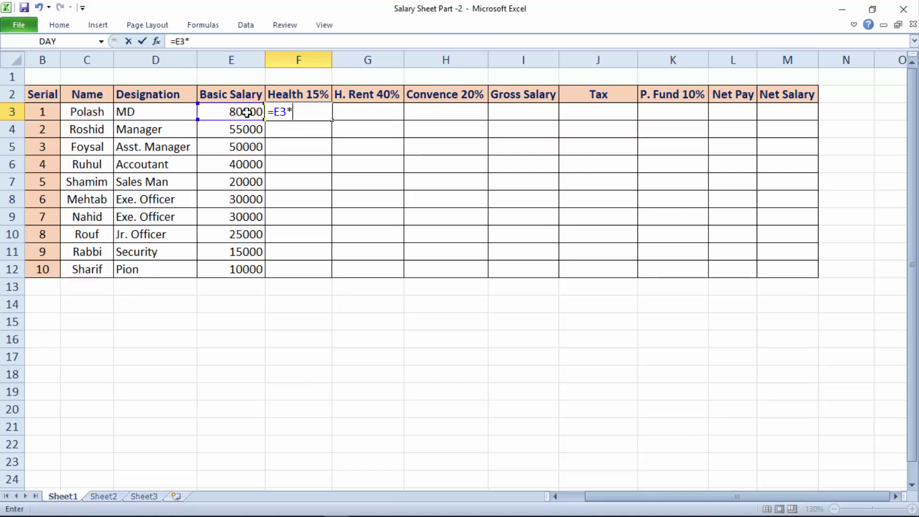
{"action": "type", "text": "15"}
{"action": "type", "text": "%"}
{"action": "key", "text": "Return"}
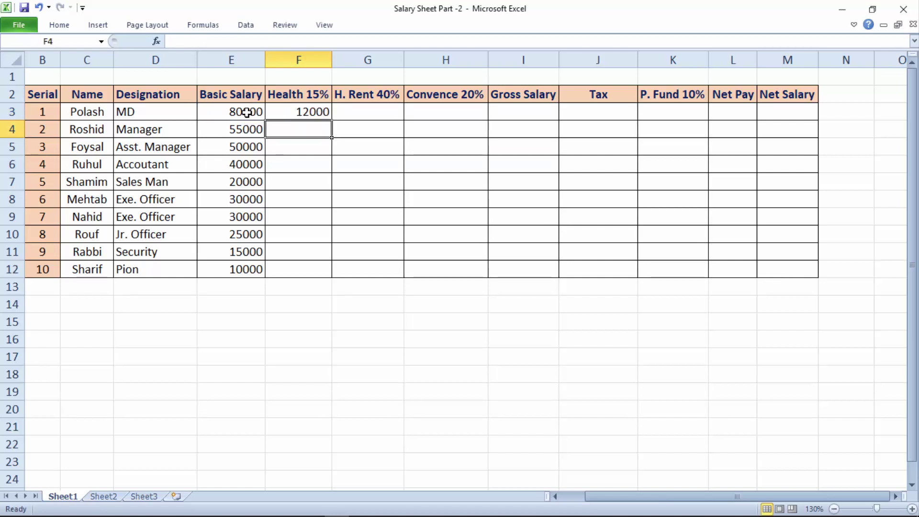
{"action": "left_click", "coordinate": [302, 111]}
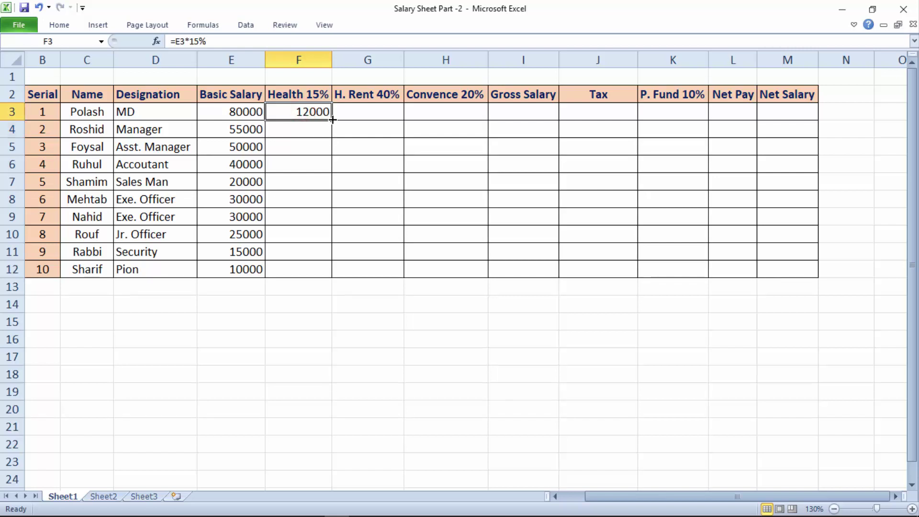
{"action": "left_click_drag", "start_coordinate": [333, 119], "coordinate": [315, 278]}
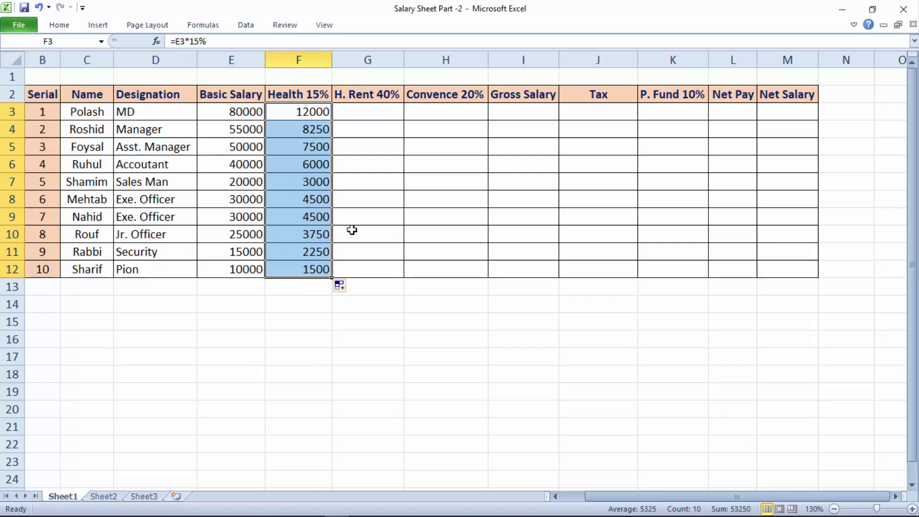
Step: Enter =E3*40% in G3 and copy it down to G12, giving house rent 32000 to 4000
{"action": "left_click", "coordinate": [364, 111]}
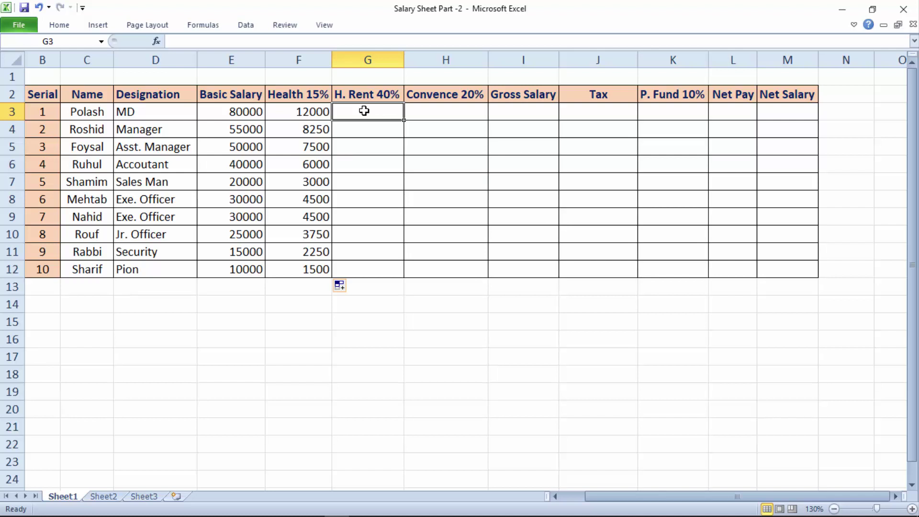
{"action": "type", "text": "="}
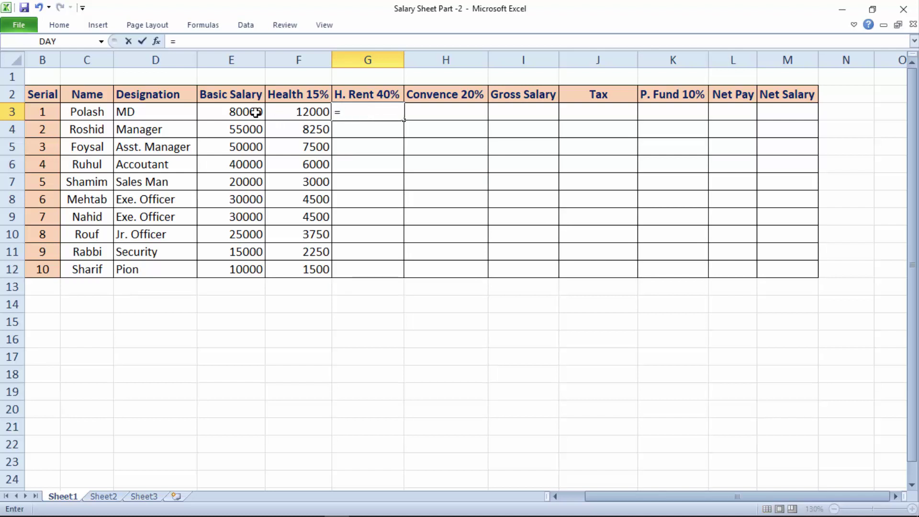
{"action": "left_click", "coordinate": [248, 112]}
{"action": "type", "text": "*"}
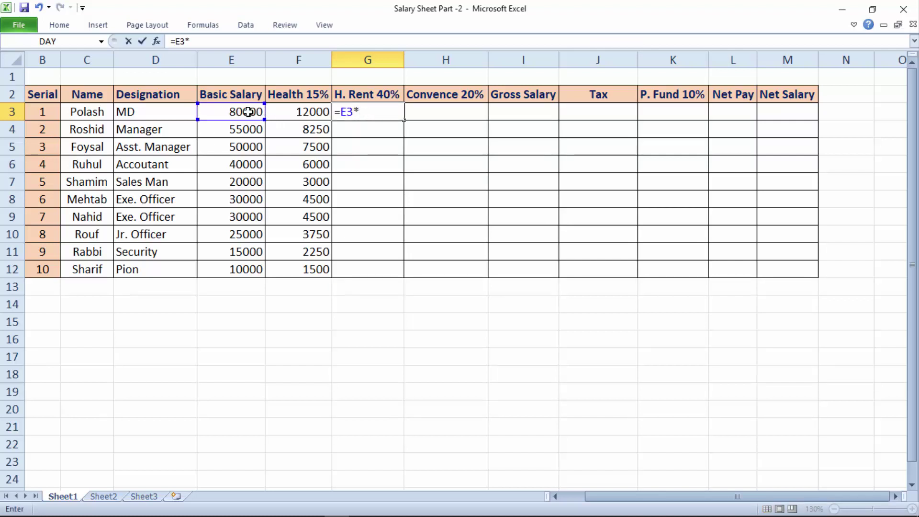
{"action": "type", "text": "40"}
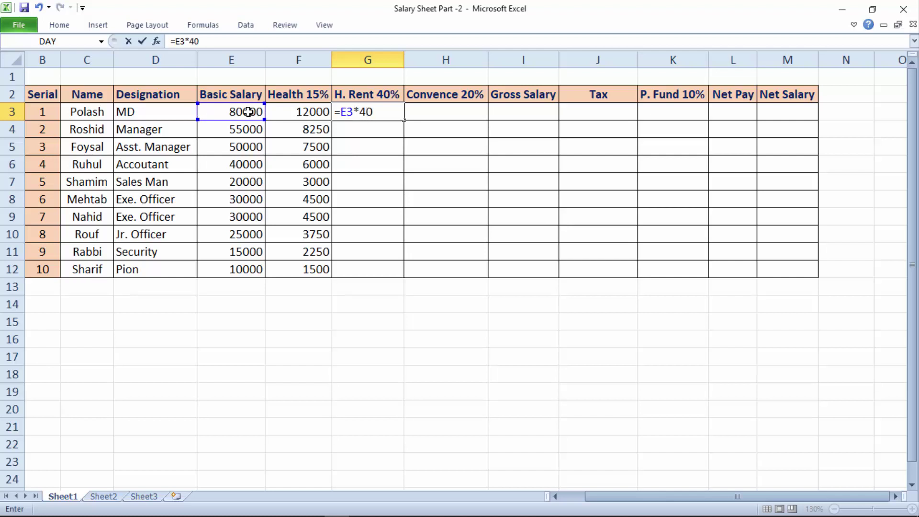
{"action": "type", "text": "%"}
{"action": "key", "text": "Return"}
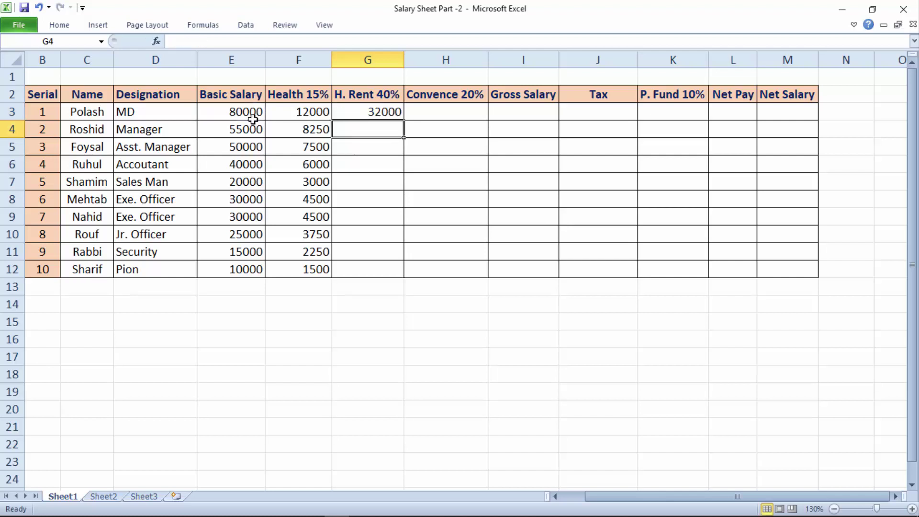
{"action": "left_click", "coordinate": [382, 112]}
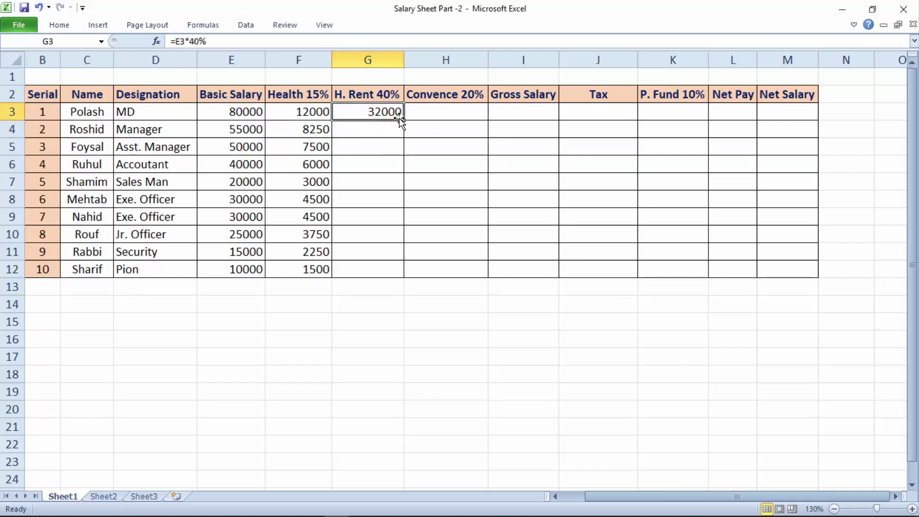
{"action": "left_click_drag", "start_coordinate": [404, 120], "coordinate": [402, 260]}
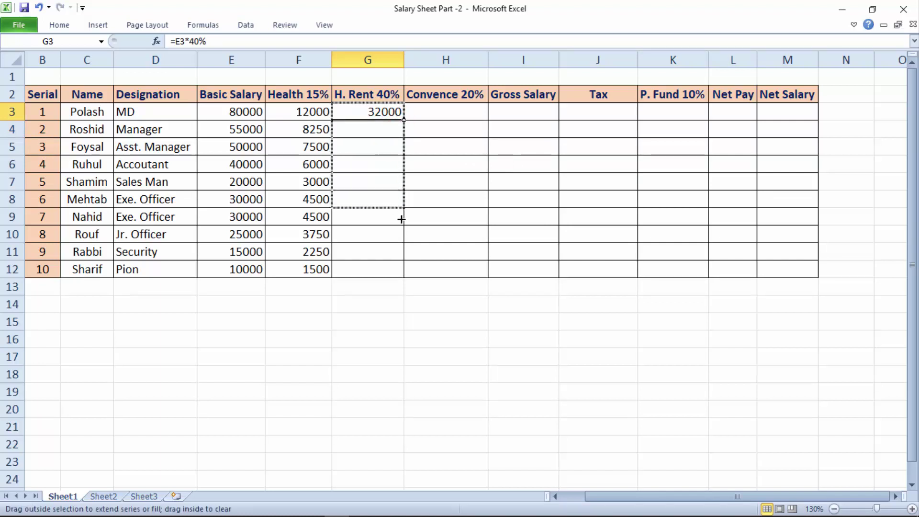
{"action": "left_click_drag", "start_coordinate": [403, 260], "coordinate": [404, 275]}
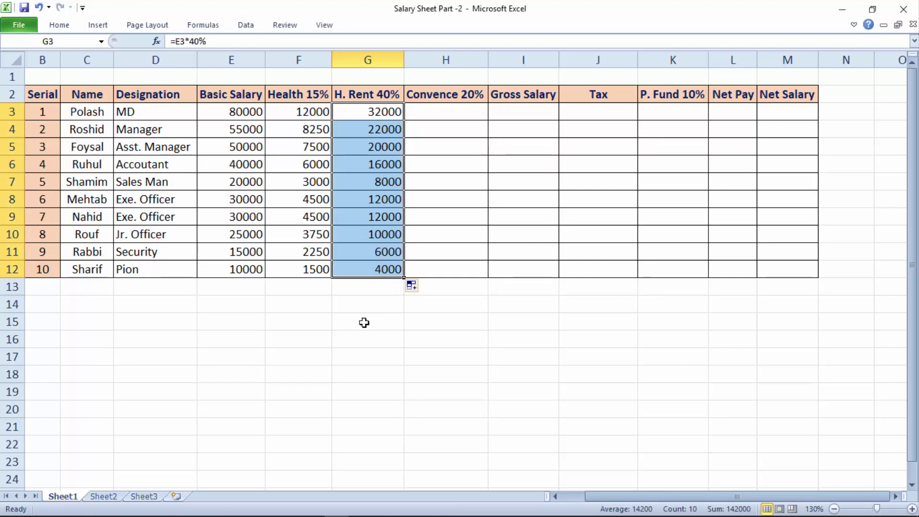
{"action": "left_click", "coordinate": [432, 110]}
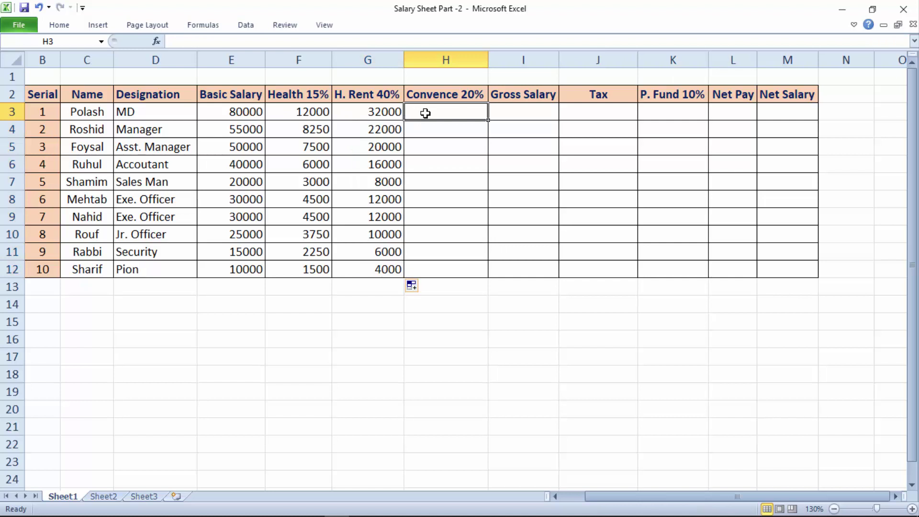
Step: Enter =E3*20% in H3 and copy it down to H12, giving conveyance 16000 to 2000
{"action": "type", "text": "="}
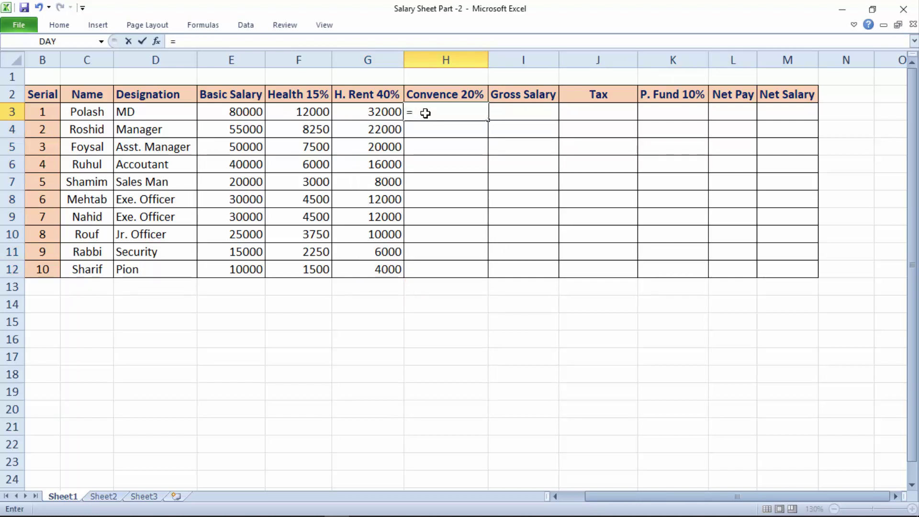
{"action": "left_click", "coordinate": [242, 114]}
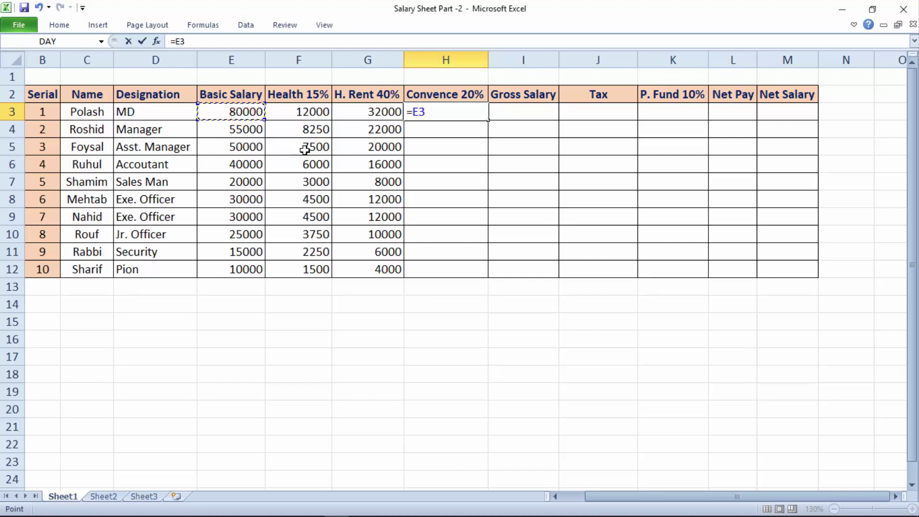
{"action": "type", "text": "*20"}
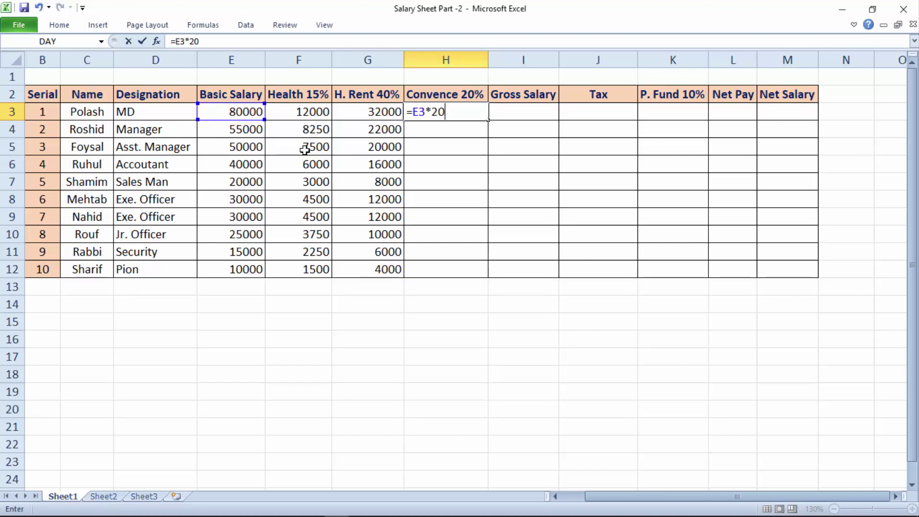
{"action": "type", "text": "%"}
{"action": "key", "text": "Return"}
{"action": "left_click", "coordinate": [459, 114]}
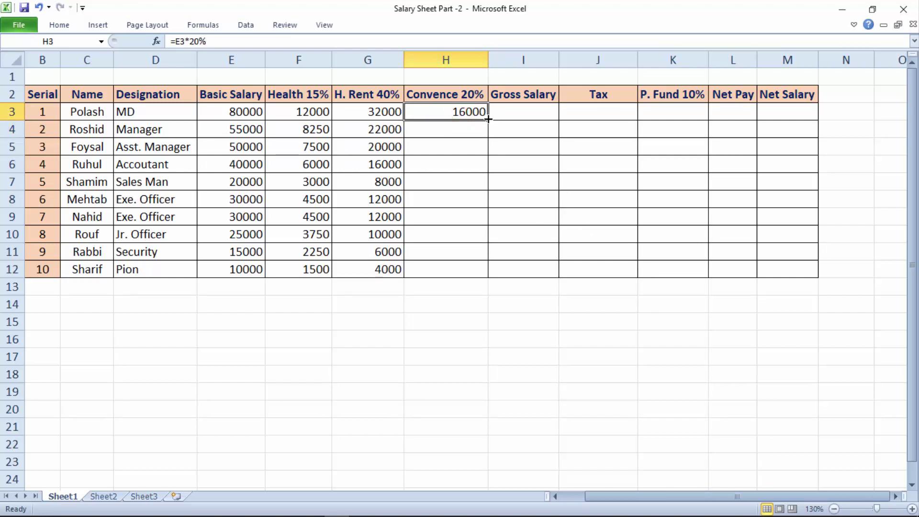
{"action": "left_click_drag", "start_coordinate": [488, 120], "coordinate": [485, 274]}
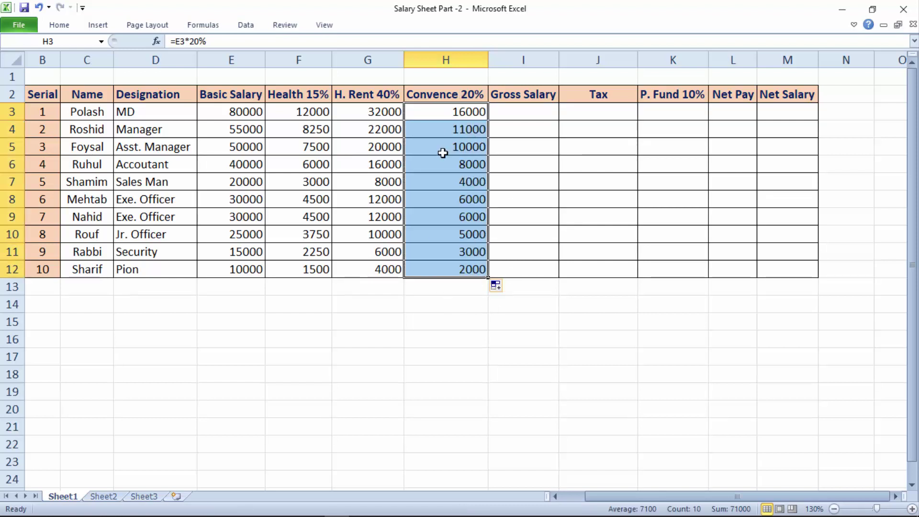
{"action": "left_click", "coordinate": [515, 115]}
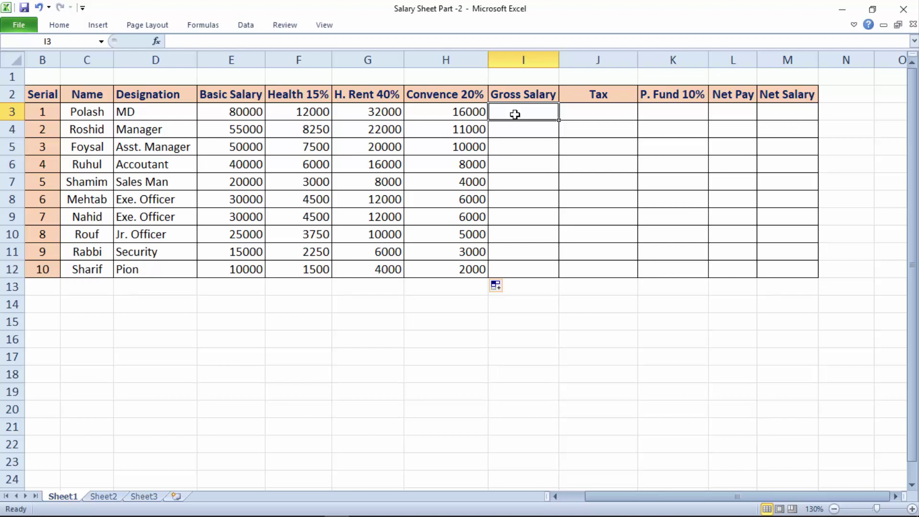
Step: Total basic salary and allowances with =SUM(E3:H3) in I3 and copy it down to I12
{"action": "type", "text": "="}
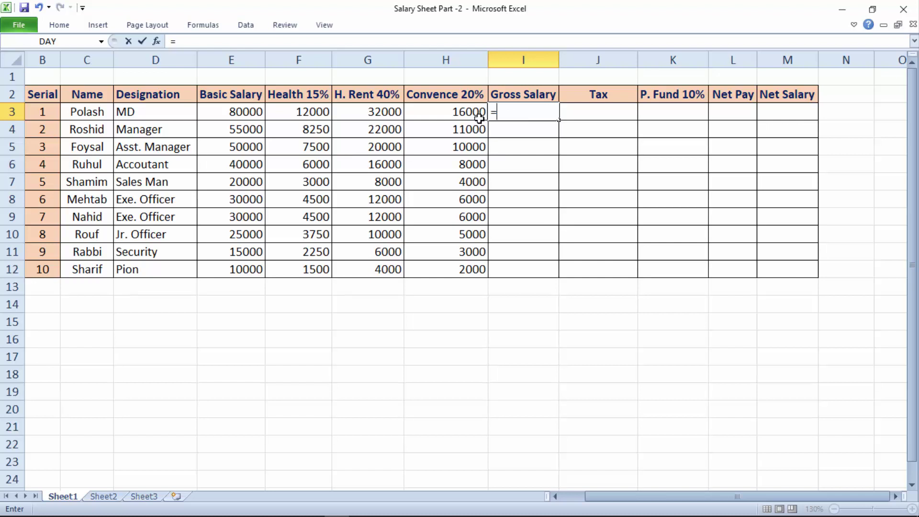
{"action": "type", "text": "SUM("}
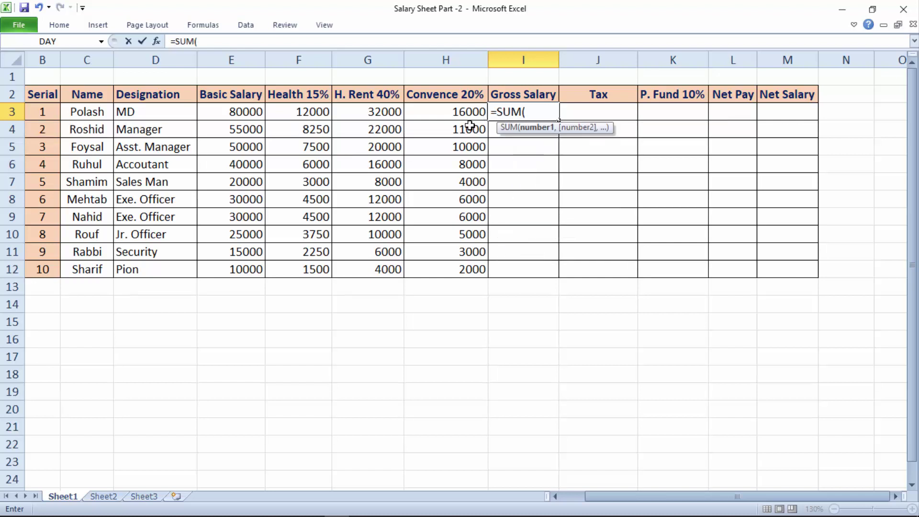
{"action": "left_click_drag", "start_coordinate": [239, 113], "coordinate": [404, 117]}
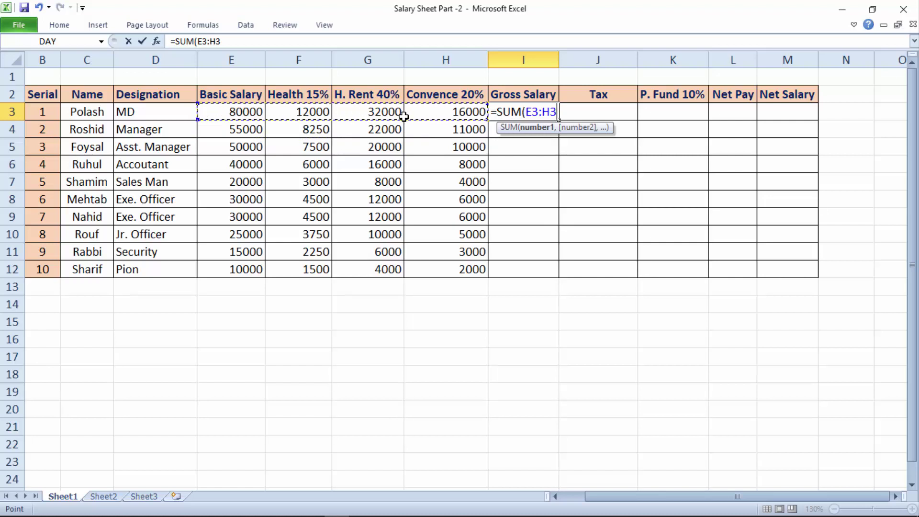
{"action": "type", "text": "))"}
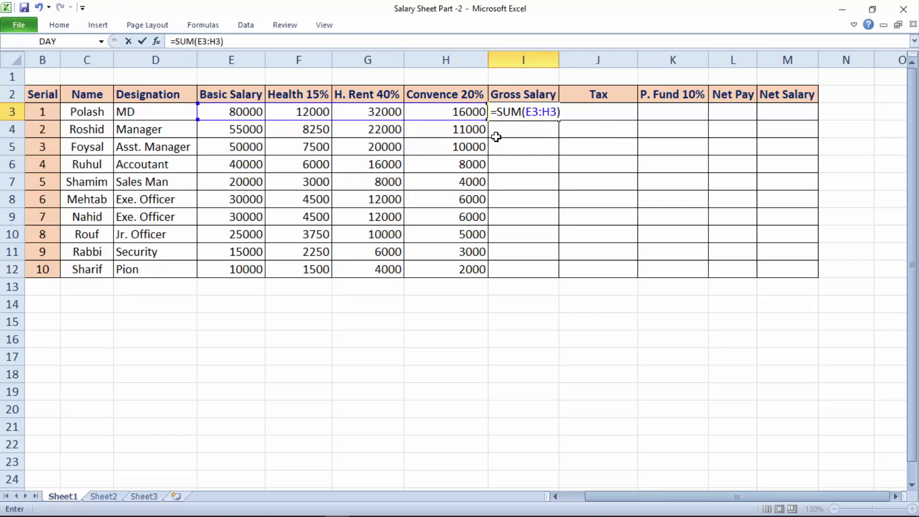
{"action": "key", "text": "Return"}
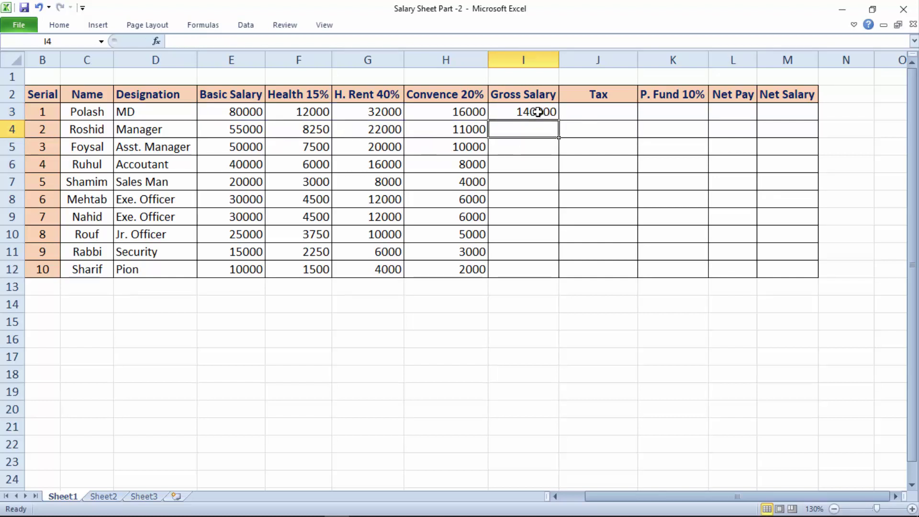
{"action": "left_click", "coordinate": [539, 111]}
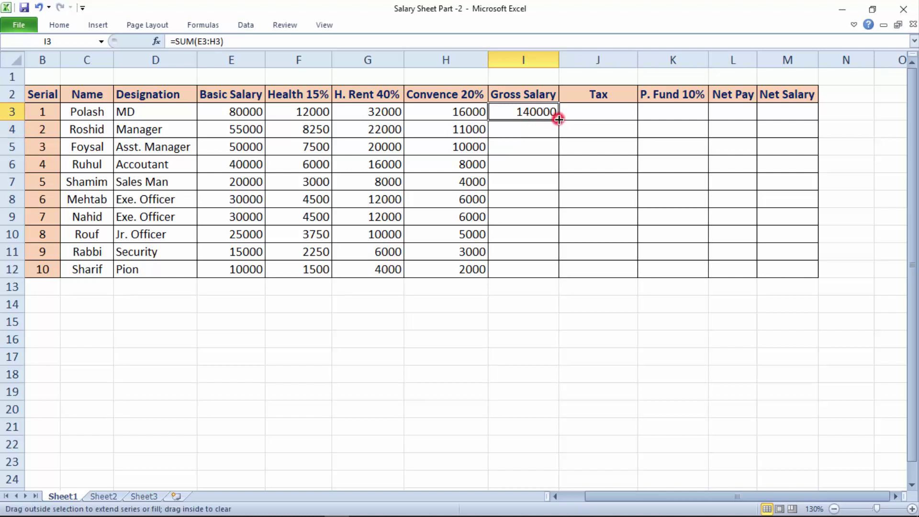
{"action": "left_click_drag", "start_coordinate": [559, 120], "coordinate": [555, 273]}
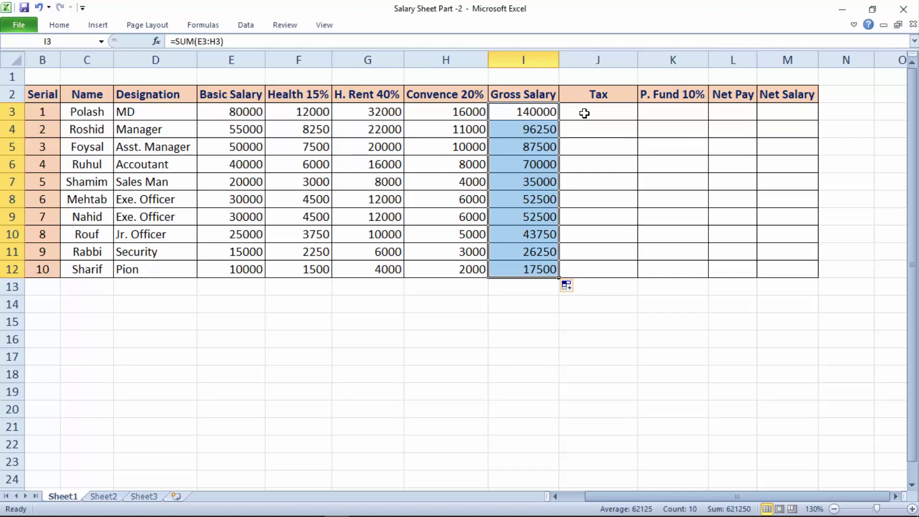
{"action": "left_click", "coordinate": [585, 113]}
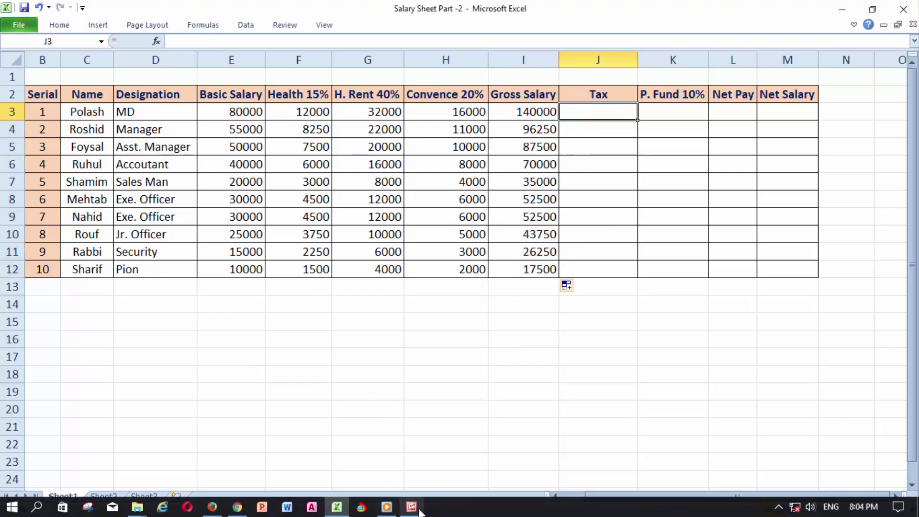
{"action": "left_click", "coordinate": [411, 512]}
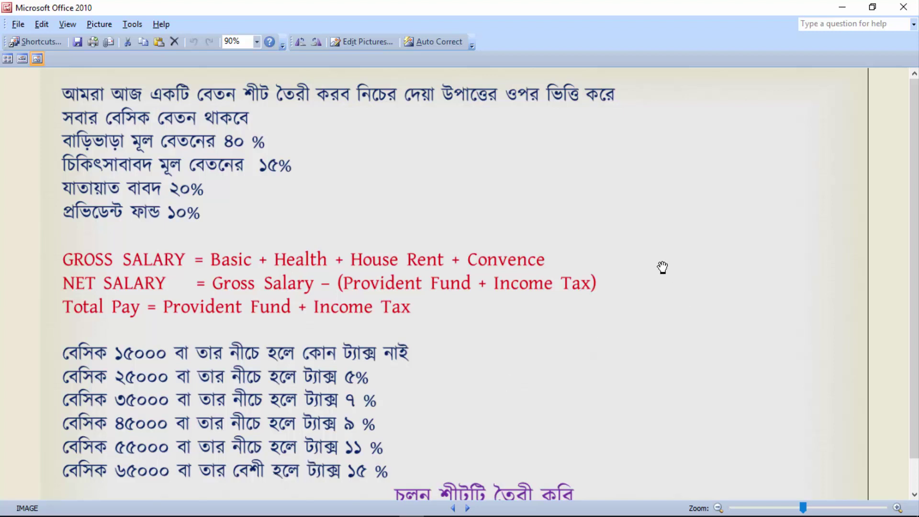
{"action": "left_click", "coordinate": [843, 10]}
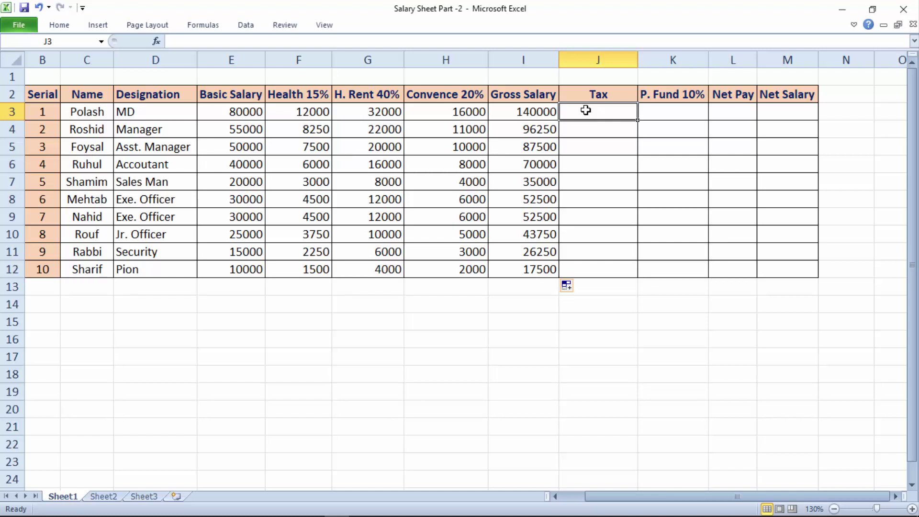
Step: Start J3's tax formula with =IF(E3<=15000,0, so salaries up to 15000 pay no tax
{"action": "type", "text": "="}
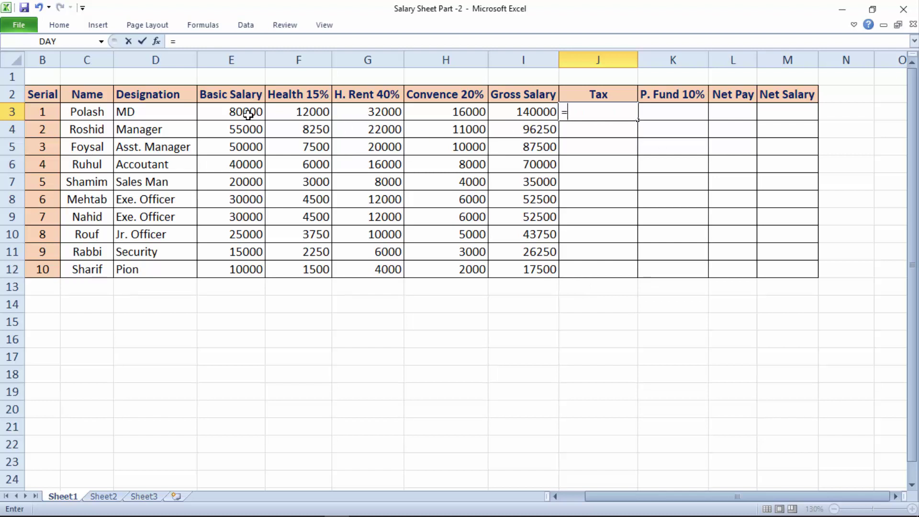
{"action": "type", "text": "IF"}
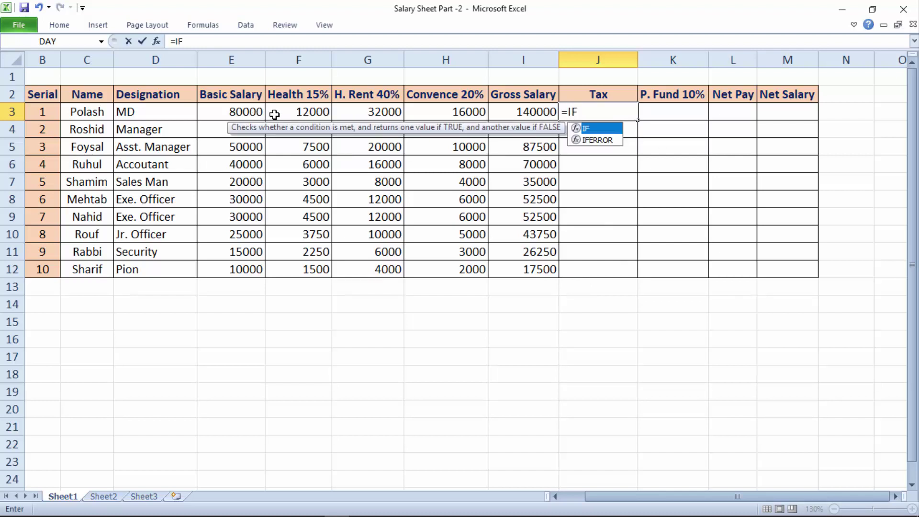
{"action": "type", "text": "("}
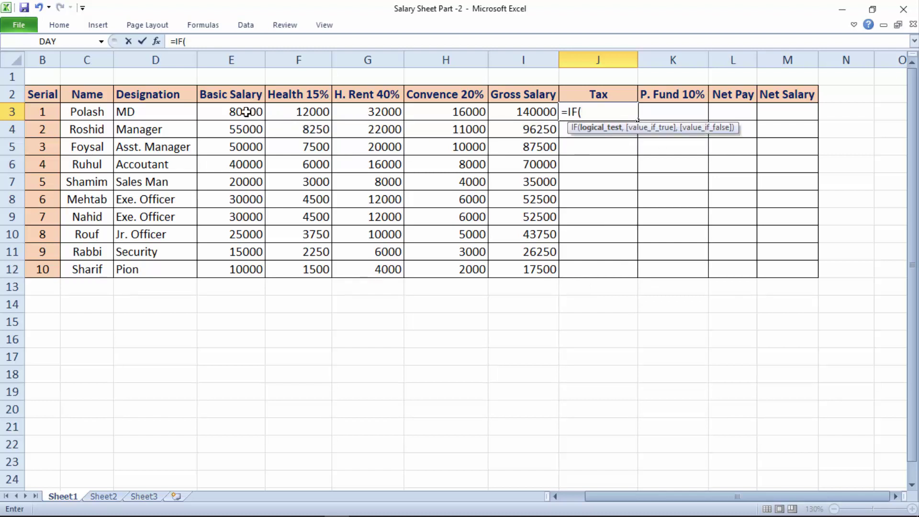
{"action": "left_click", "coordinate": [246, 112]}
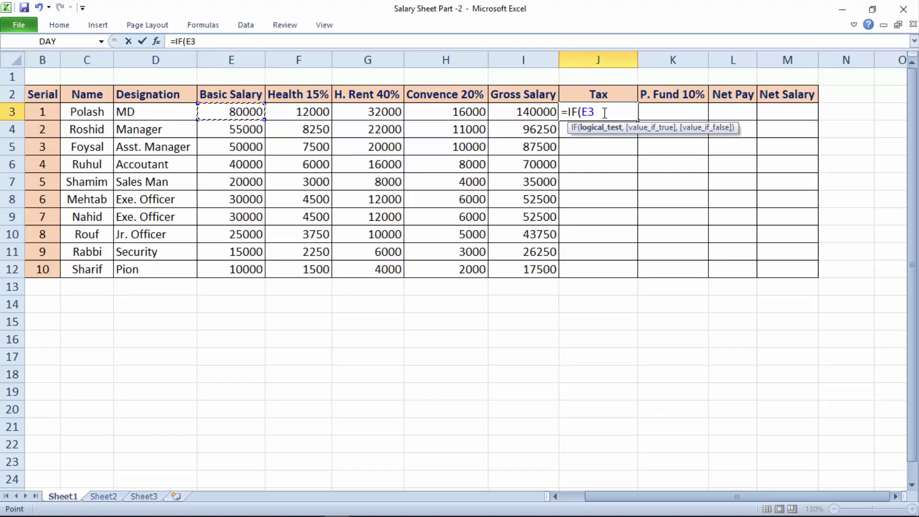
{"action": "type", "text": "<"}
{"action": "type", "text": "+"}
{"action": "left_click", "coordinate": [417, 508]}
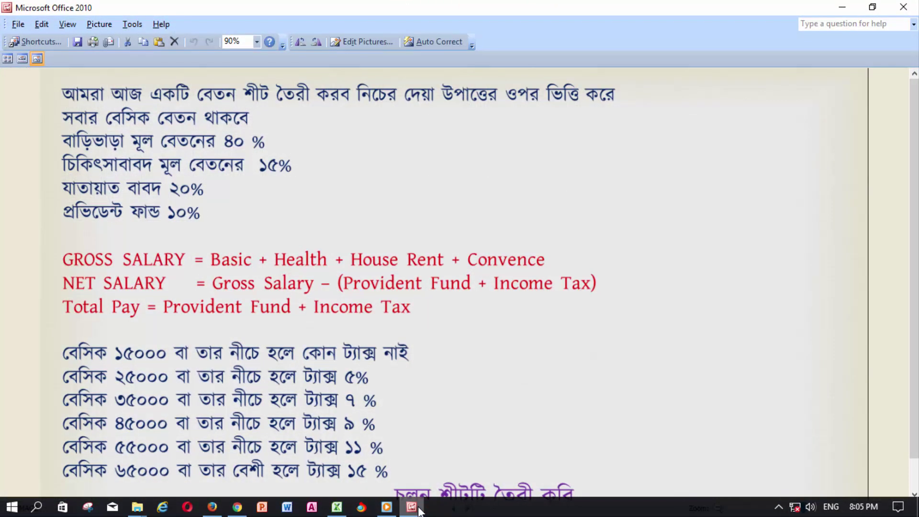
{"action": "left_click", "coordinate": [414, 508]}
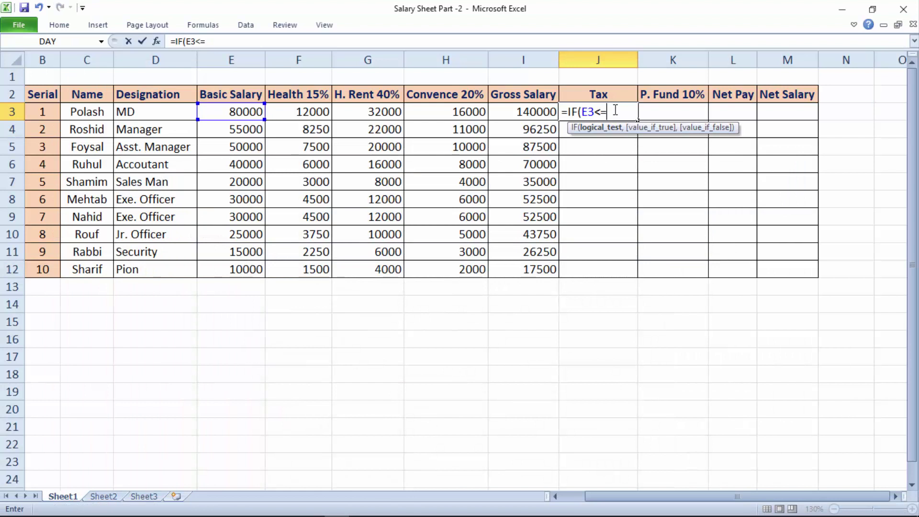
{"action": "type", "text": "150"}
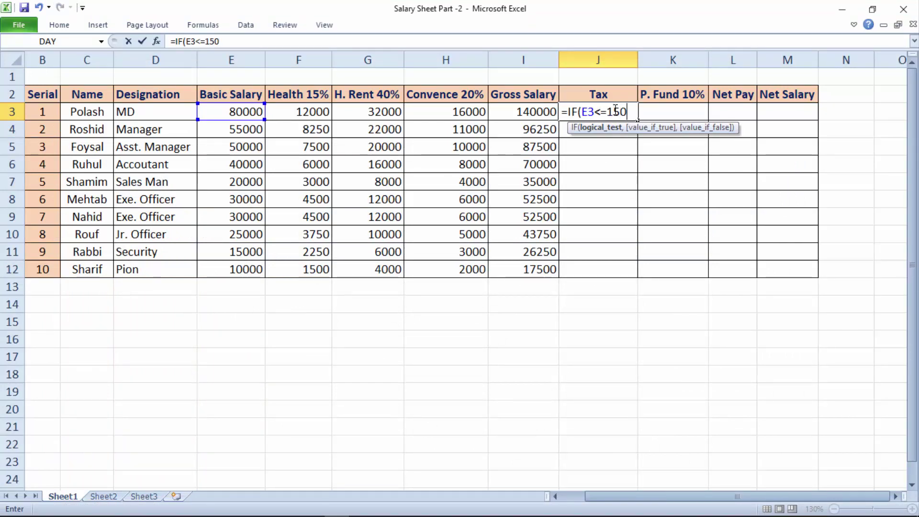
{"action": "type", "text": "00,"}
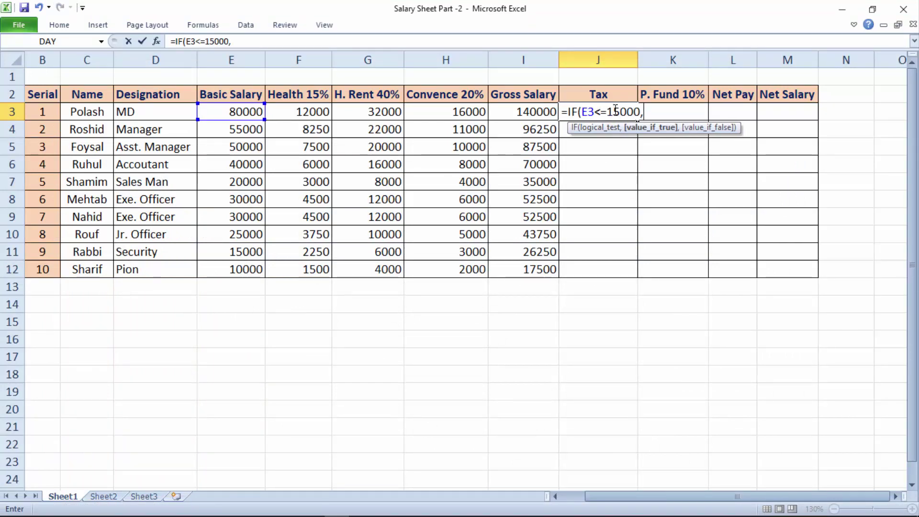
{"action": "type", "text": "0,"}
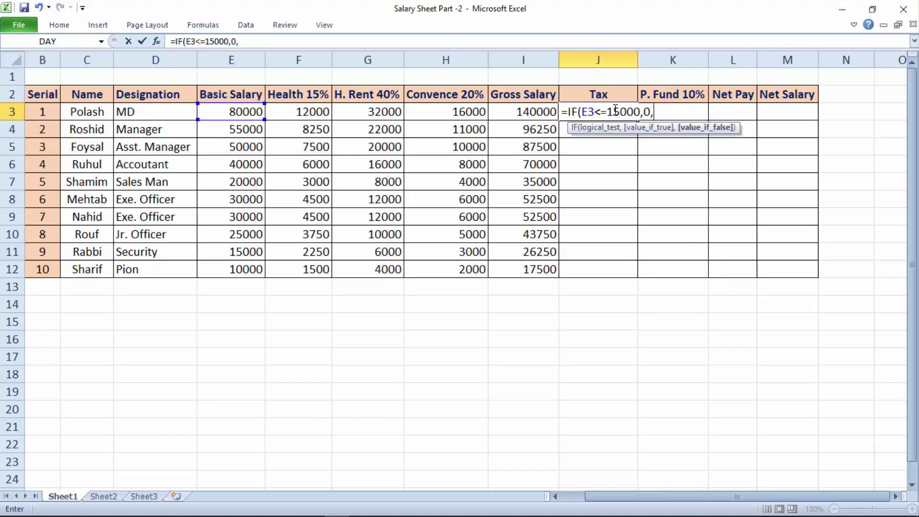
{"action": "type", "text": "IF("}
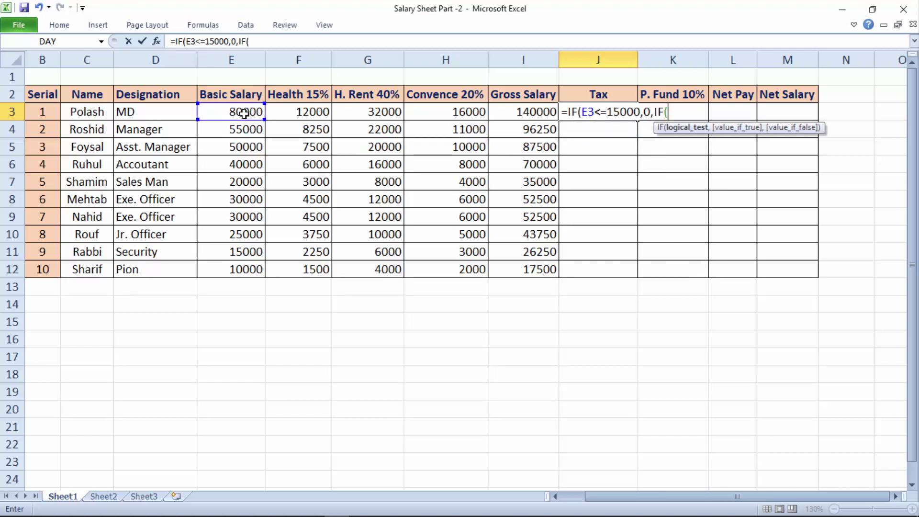
Step: Add the 5% tier, IF(E3<=25000,E3*5%, and open another nested IF
{"action": "left_click", "coordinate": [244, 114]}
{"action": "type", "text": "<="}
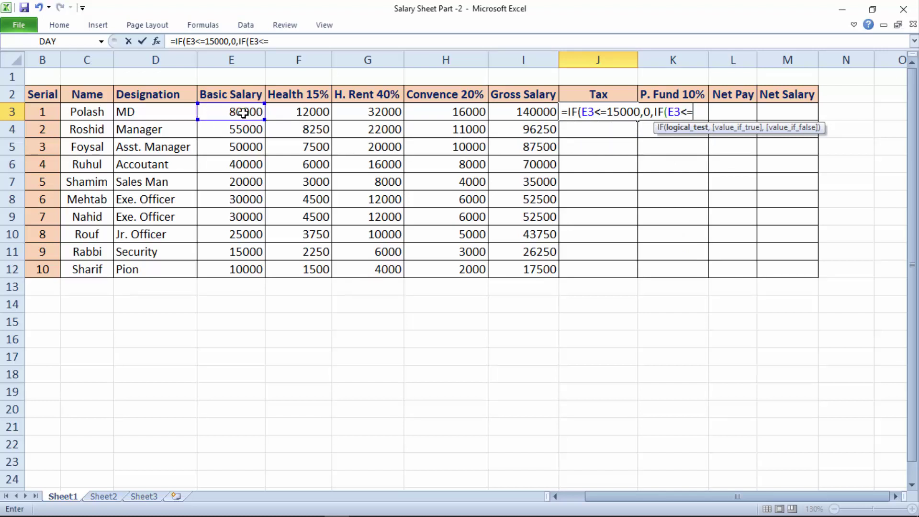
{"action": "left_click", "coordinate": [411, 507]}
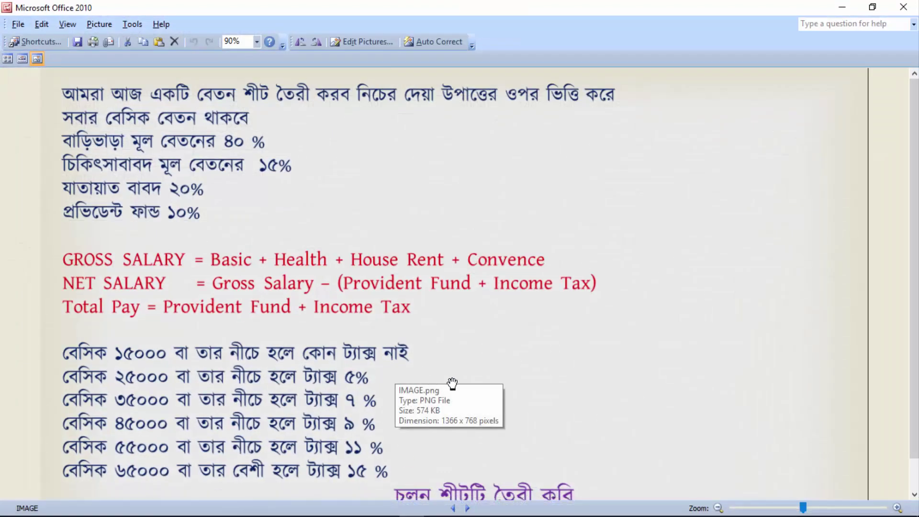
{"action": "left_click", "coordinate": [844, 9]}
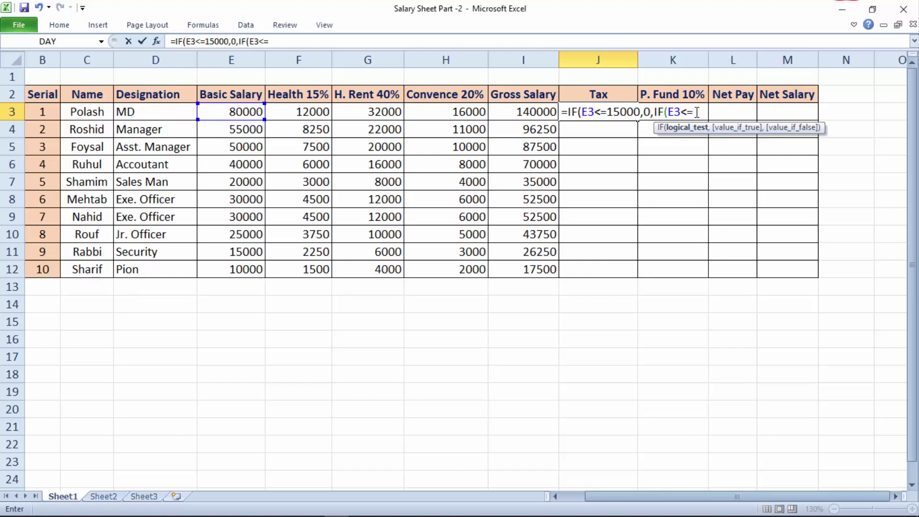
{"action": "type", "text": "25000"}
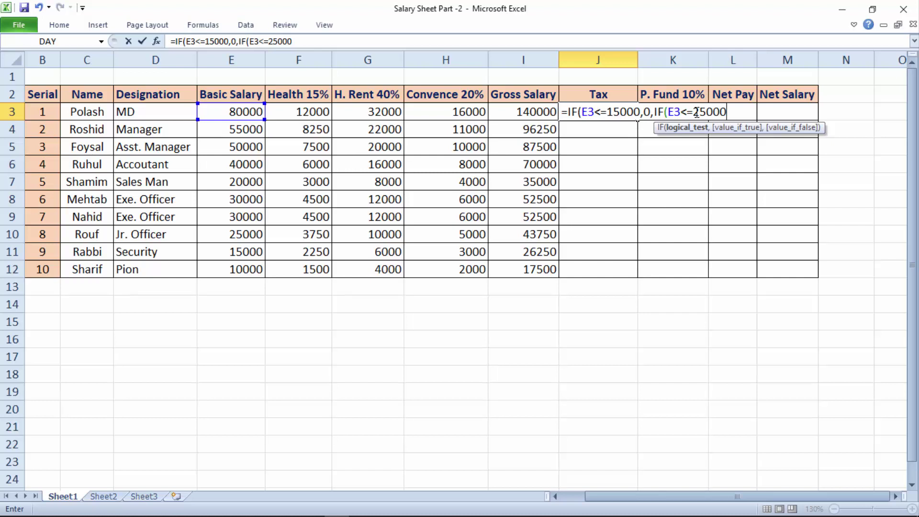
{"action": "type", "text": ","}
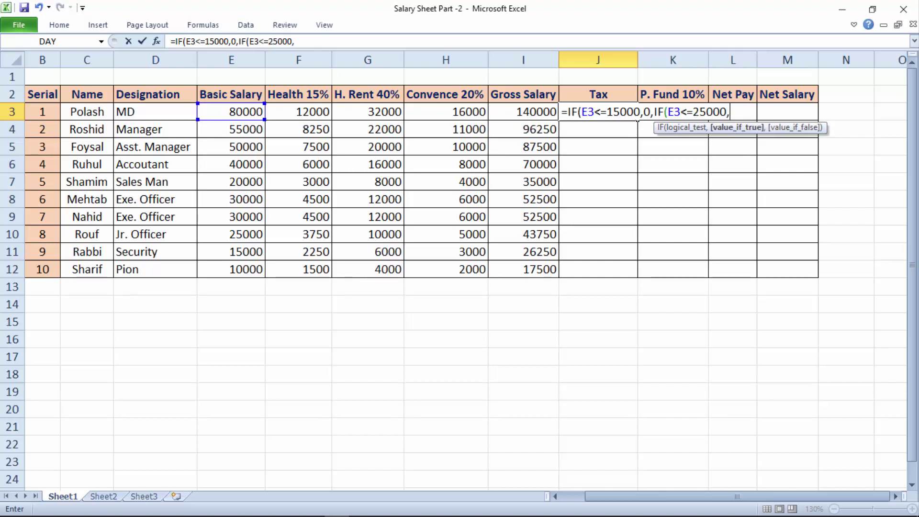
{"action": "left_click", "coordinate": [412, 507]}
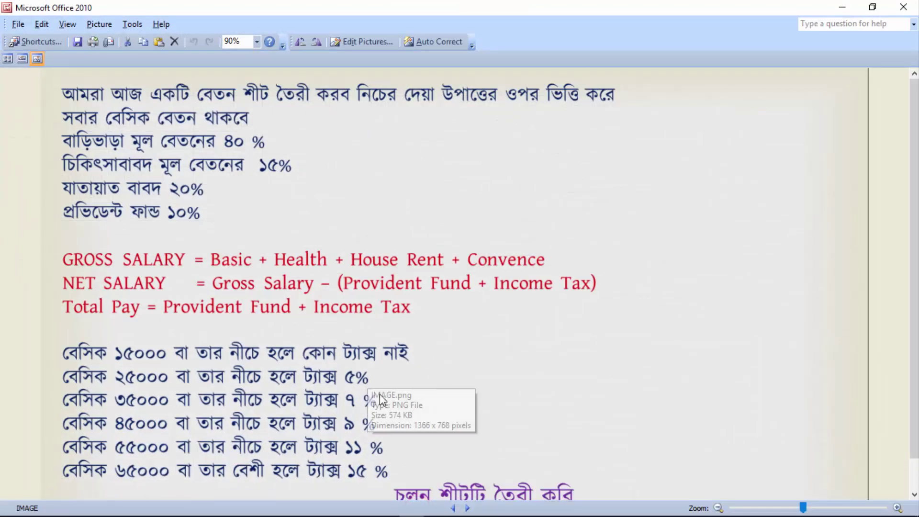
{"action": "left_click", "coordinate": [842, 7]}
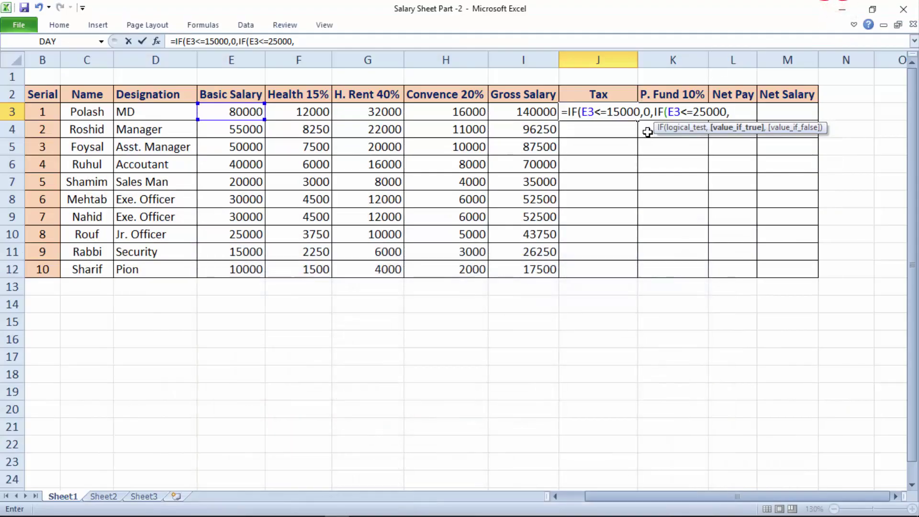
{"action": "left_click", "coordinate": [247, 111]}
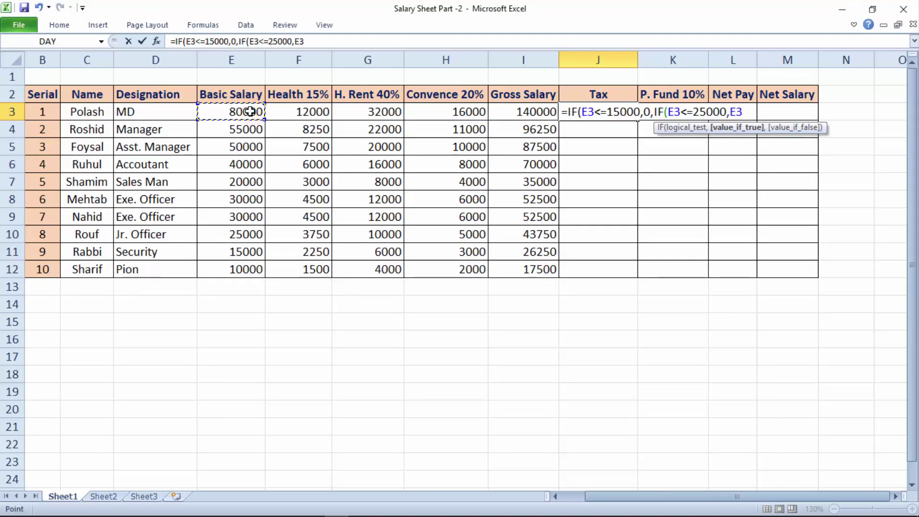
{"action": "type", "text": "*5"}
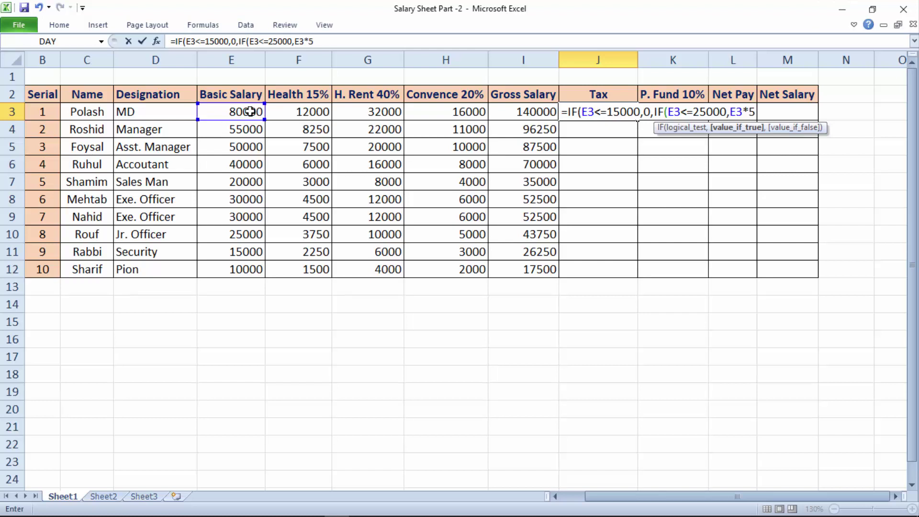
{"action": "type", "text": "%"}
{"action": "type", "text": ","}
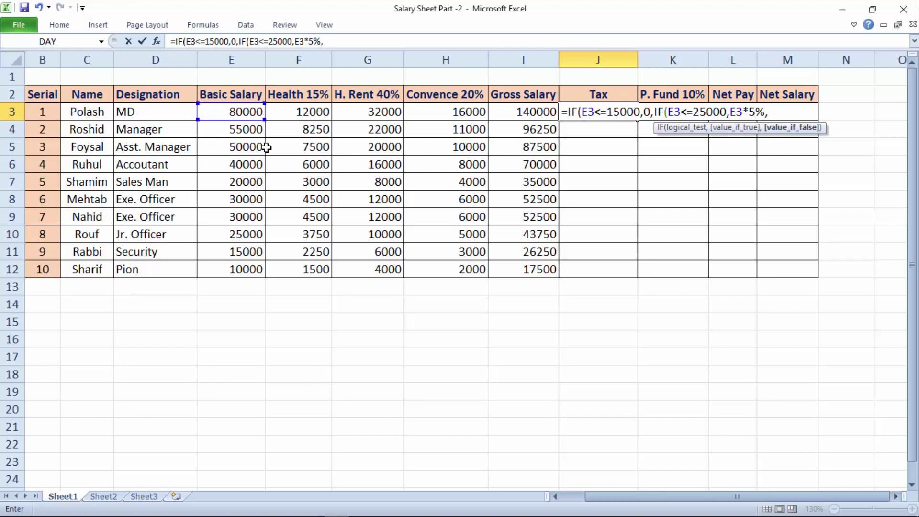
{"action": "type", "text": "IF"}
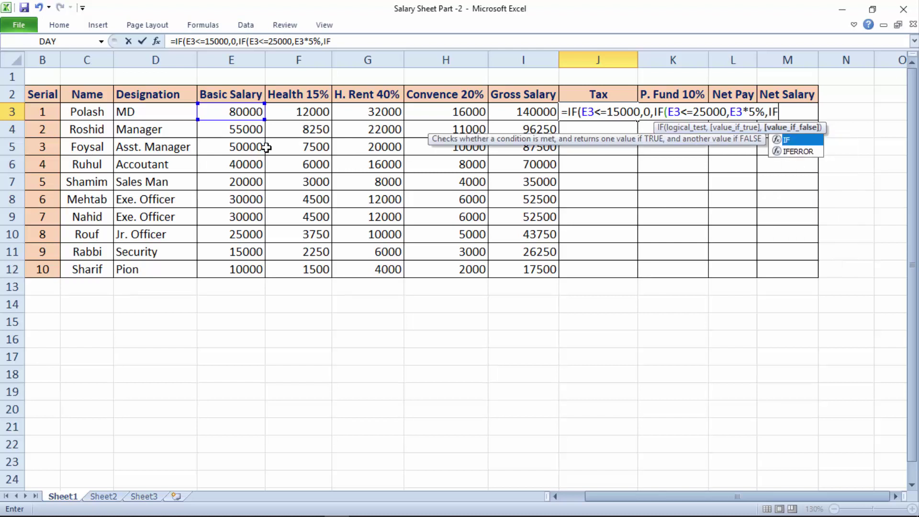
{"action": "type", "text": "("}
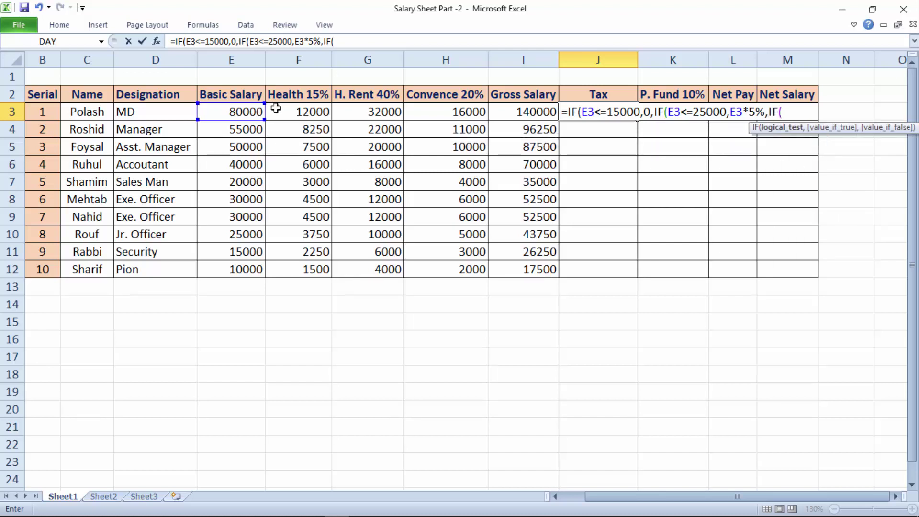
Step: Extend J3's tax formula with IF(E3<=35000,E3*7%, and open the next nested IF
{"action": "left_click", "coordinate": [243, 110]}
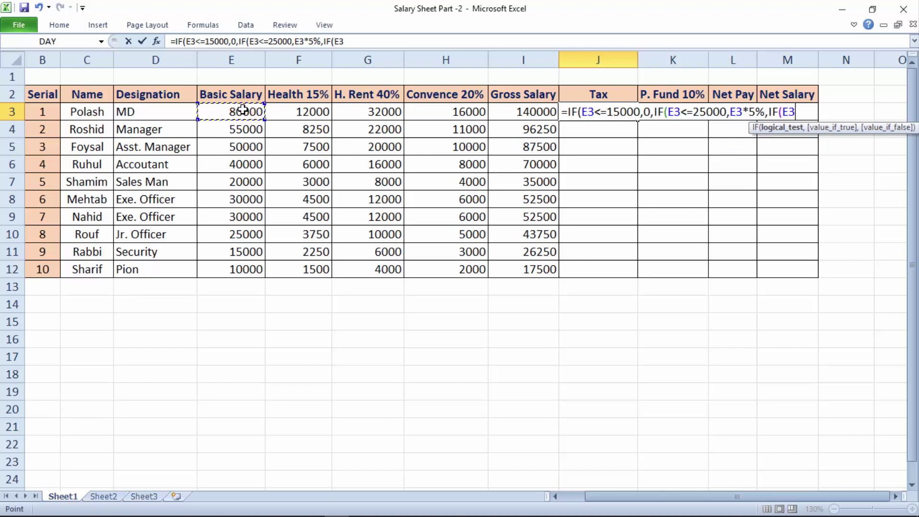
{"action": "type", "text": "<="}
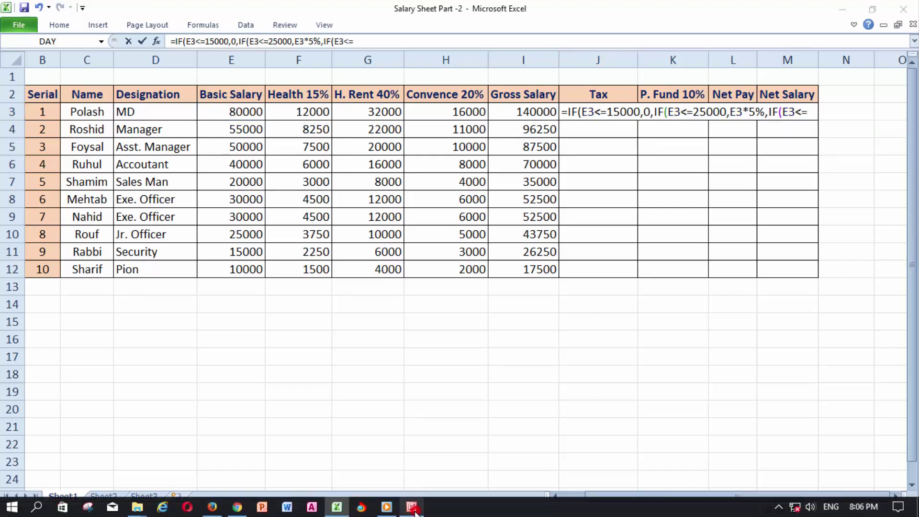
{"action": "left_click", "coordinate": [412, 507]}
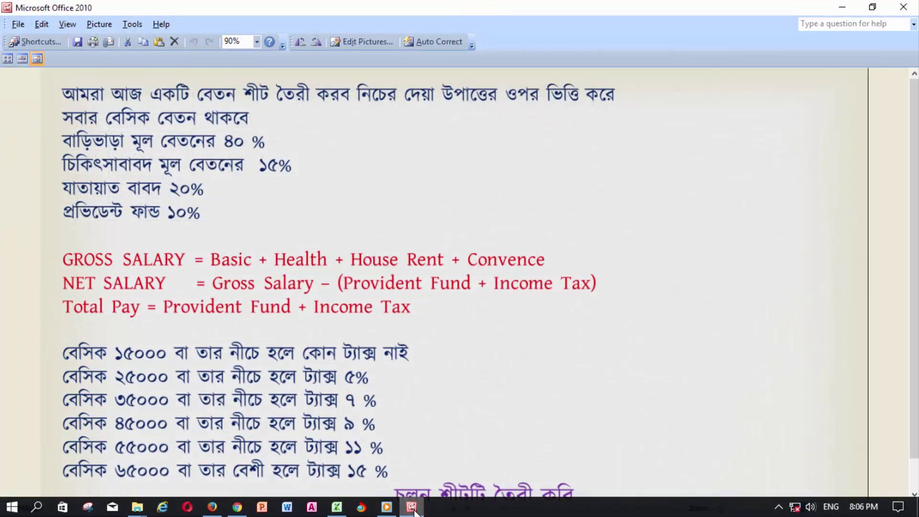
{"action": "left_click", "coordinate": [412, 508]}
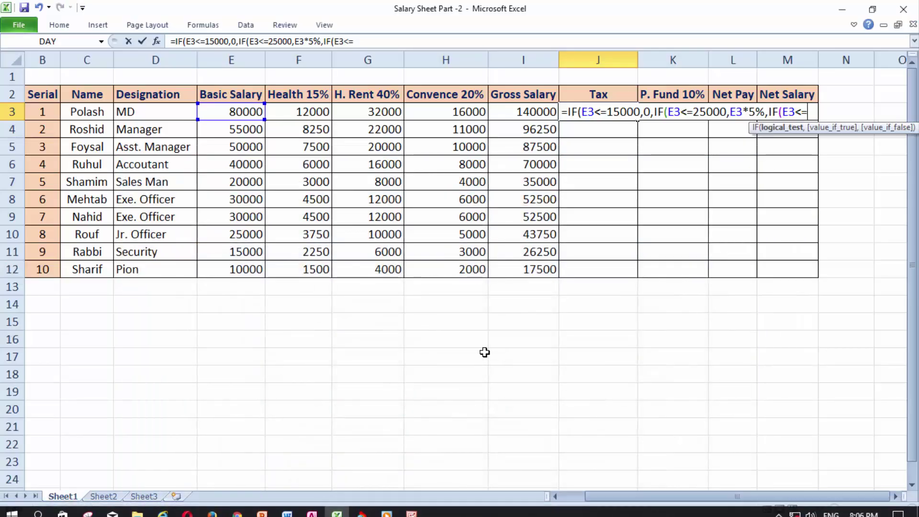
{"action": "type", "text": "35000"}
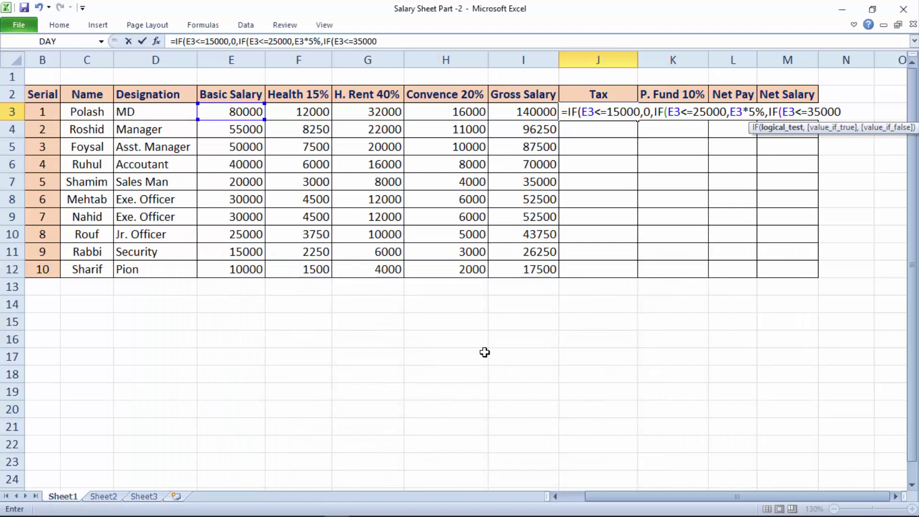
{"action": "type", "text": ","}
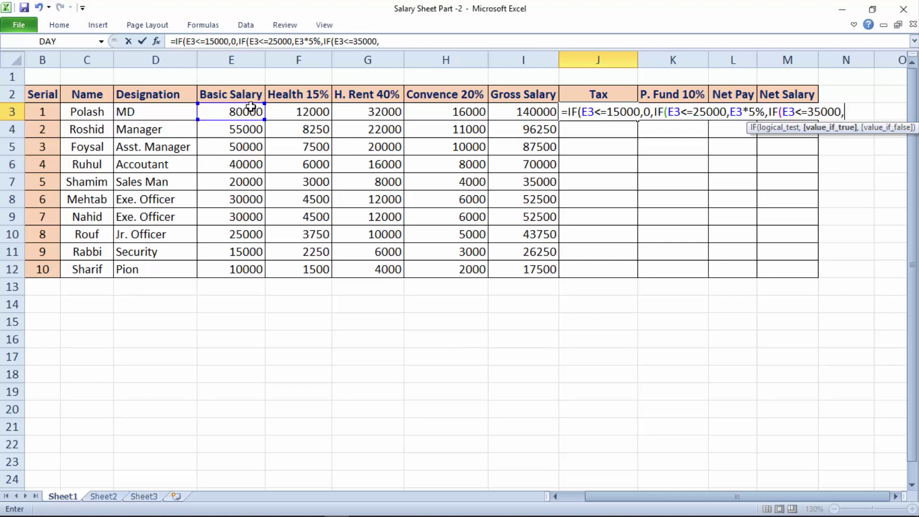
{"action": "left_click", "coordinate": [250, 107]}
{"action": "type", "text": "*"}
{"action": "type", "text": "7%"}
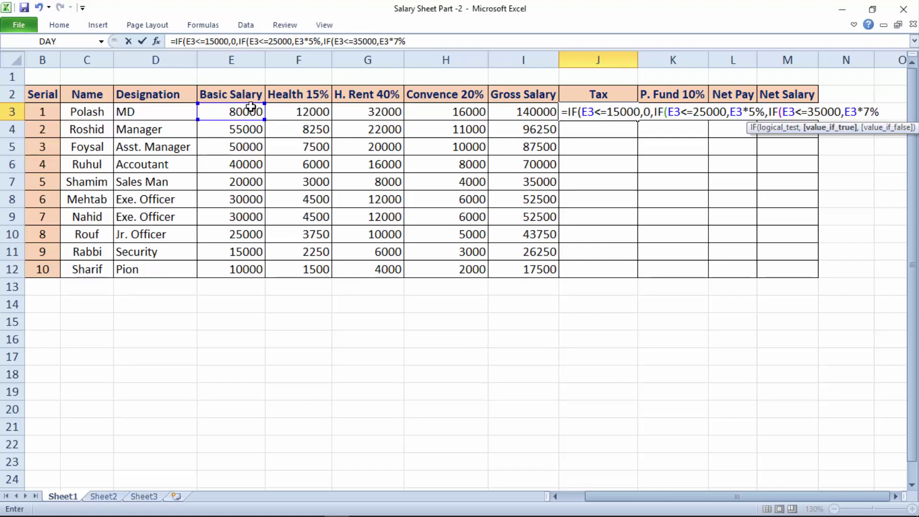
{"action": "type", "text": ","}
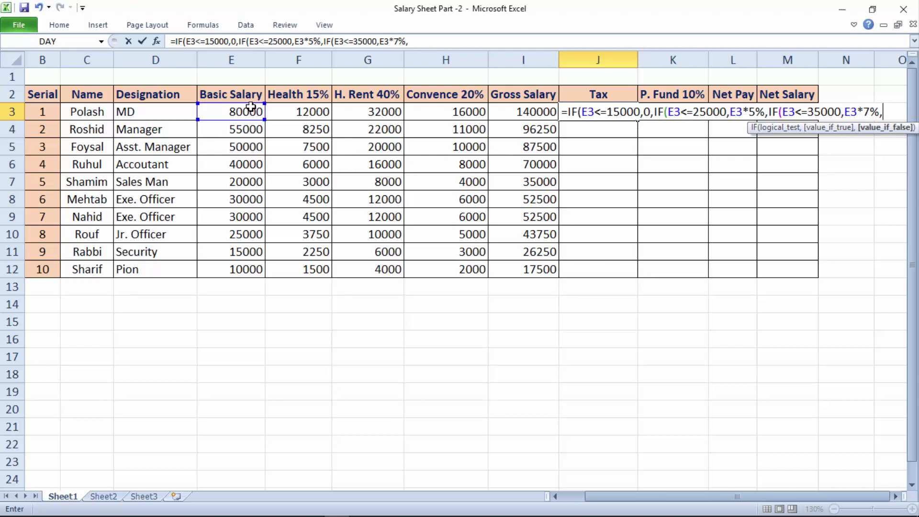
{"action": "type", "text": "IF("}
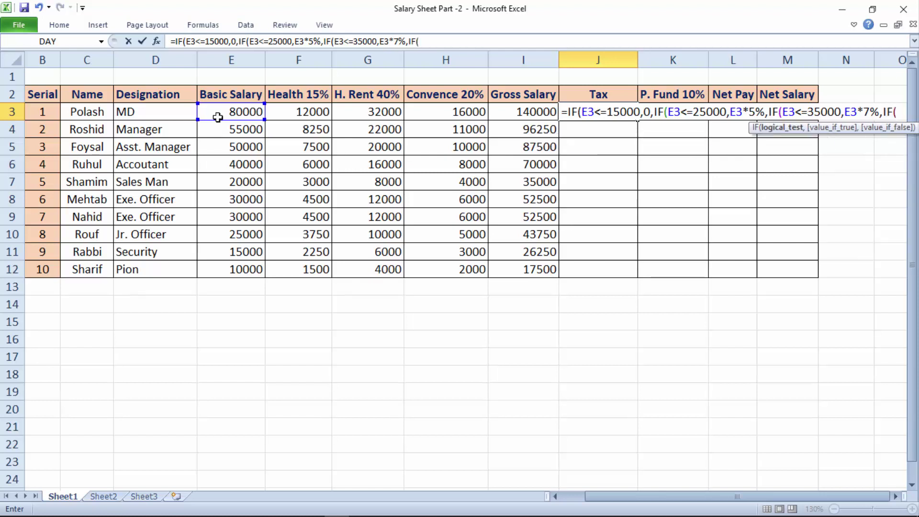
Step: Append the 9% tier, E3<=45000,E3*9%,IF(, to the J3 tax formula
{"action": "left_click", "coordinate": [221, 111]}
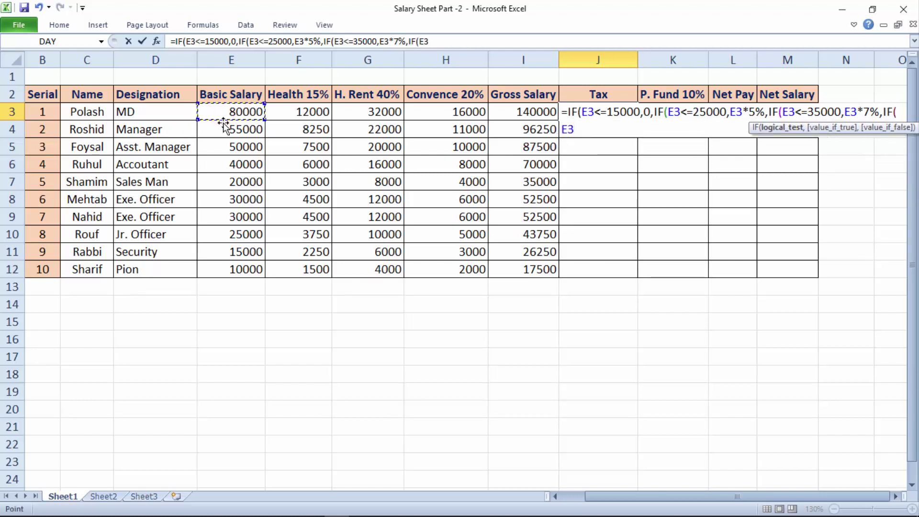
{"action": "type", "text": "<="}
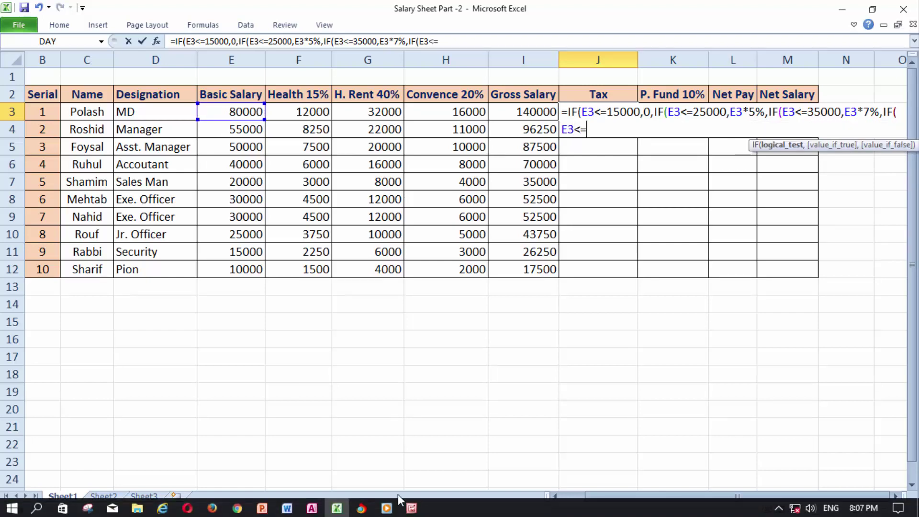
{"action": "left_click", "coordinate": [412, 507]}
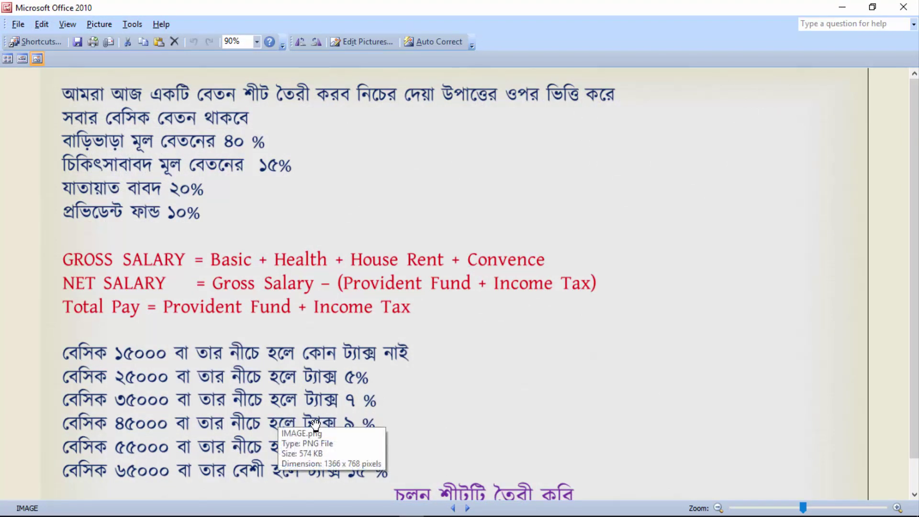
{"action": "left_click", "coordinate": [843, 7]}
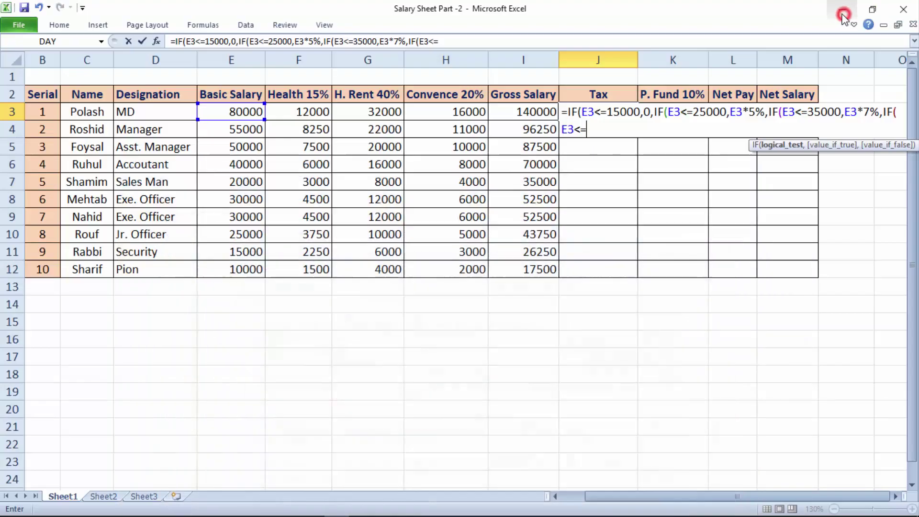
{"action": "type", "text": "45"}
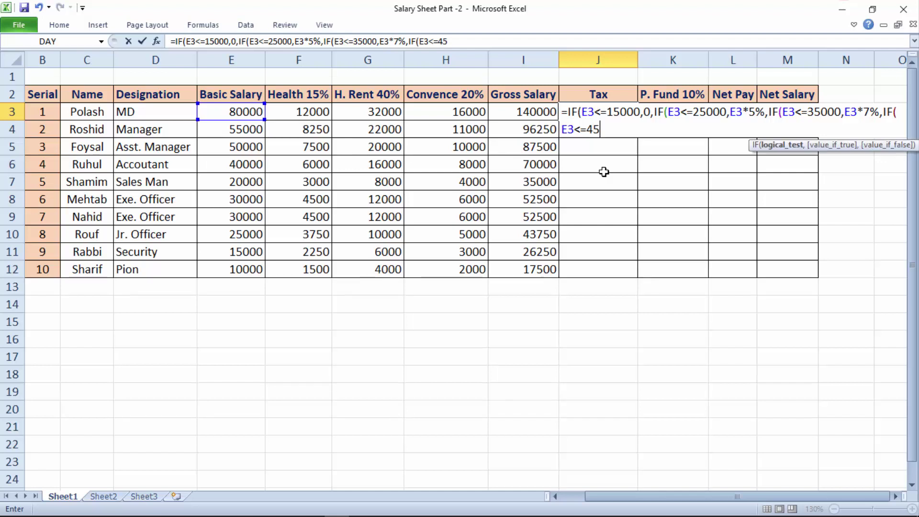
{"action": "type", "text": "000"}
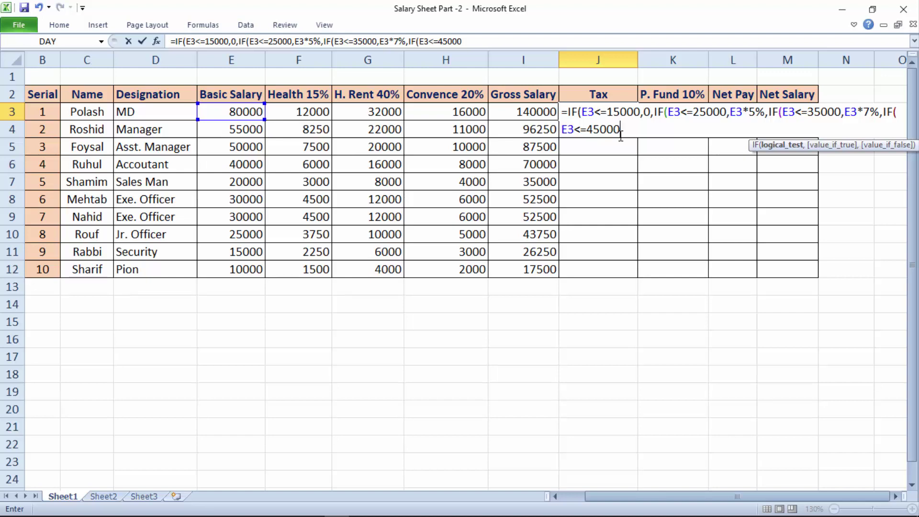
{"action": "type", "text": ","}
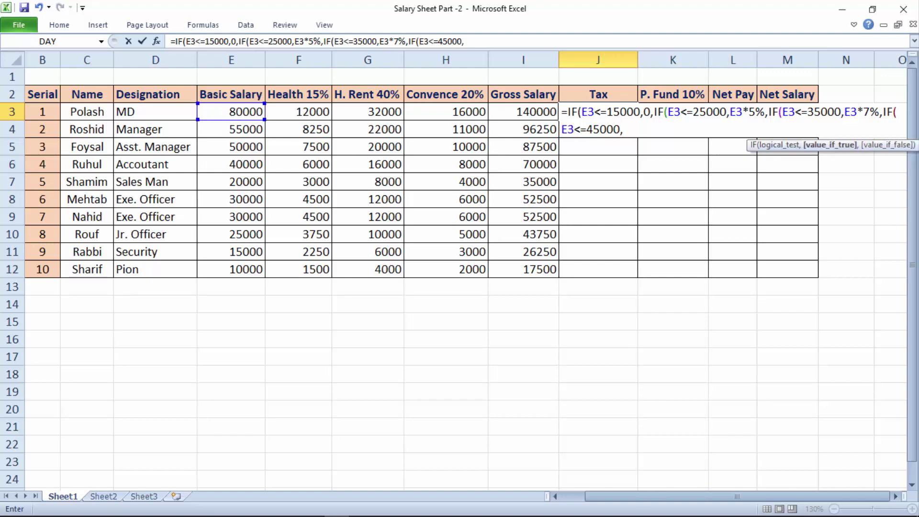
{"action": "left_click", "coordinate": [412, 508]}
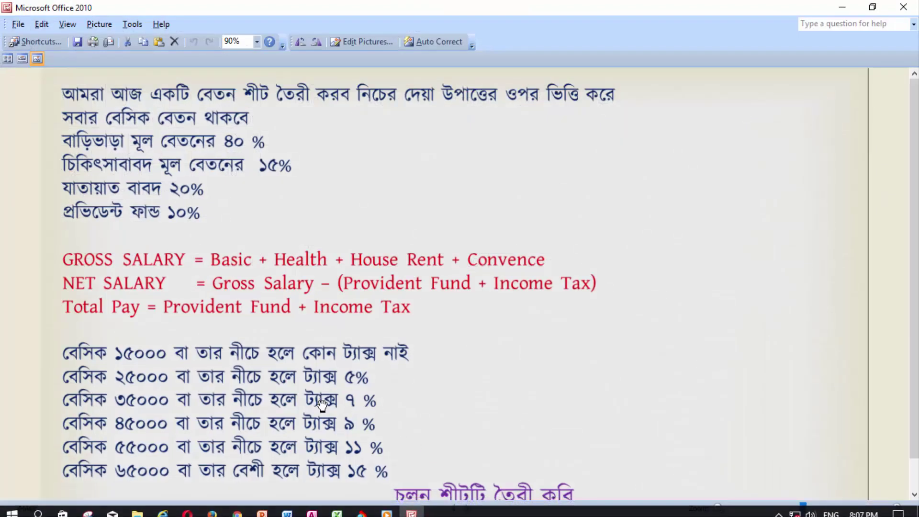
{"action": "left_click", "coordinate": [842, 8]}
{"action": "left_click", "coordinate": [254, 113]}
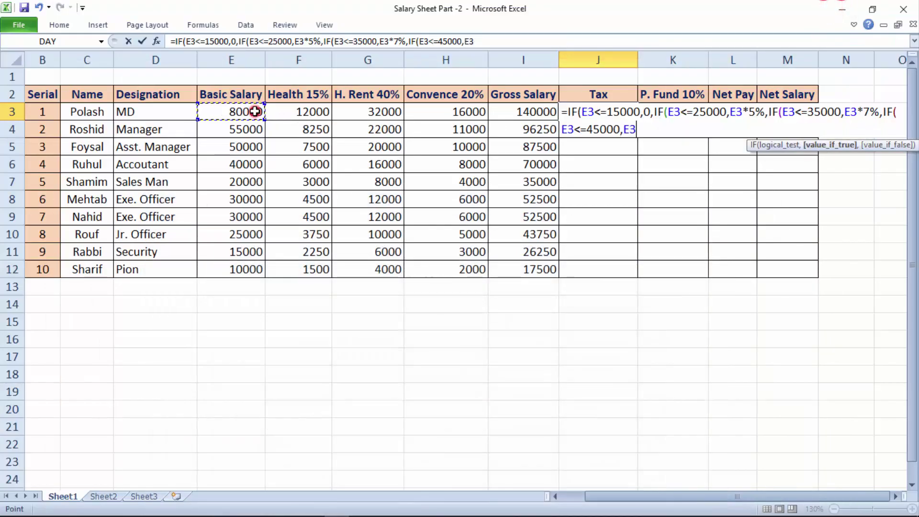
{"action": "type", "text": "*9"}
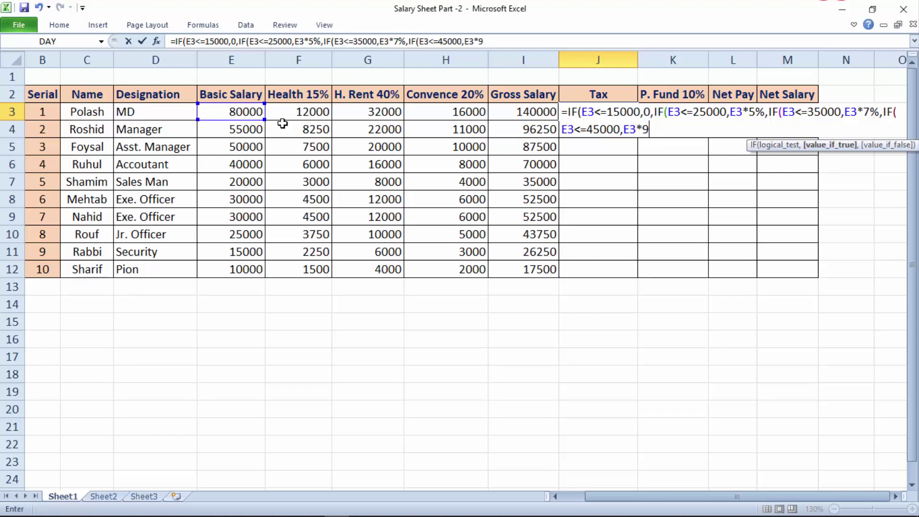
{"action": "type", "text": "%"}
{"action": "type", "text": ",IF"}
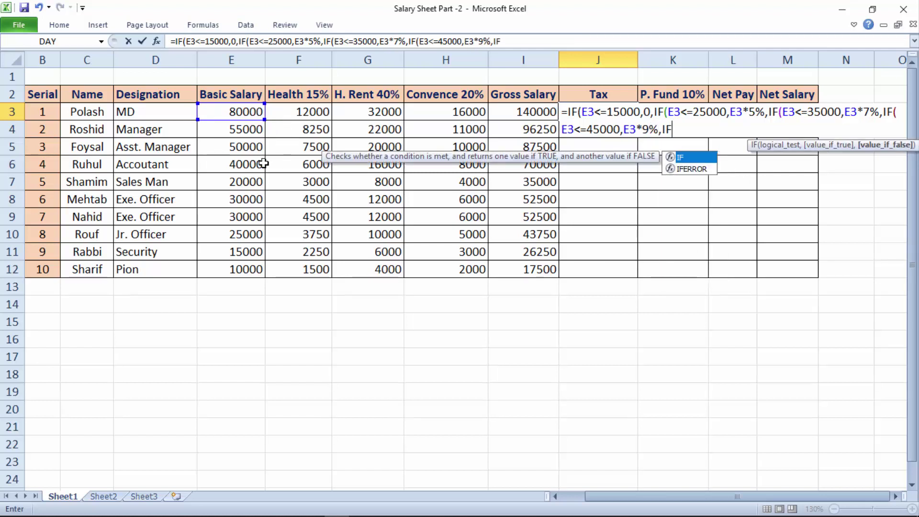
{"action": "type", "text": "("}
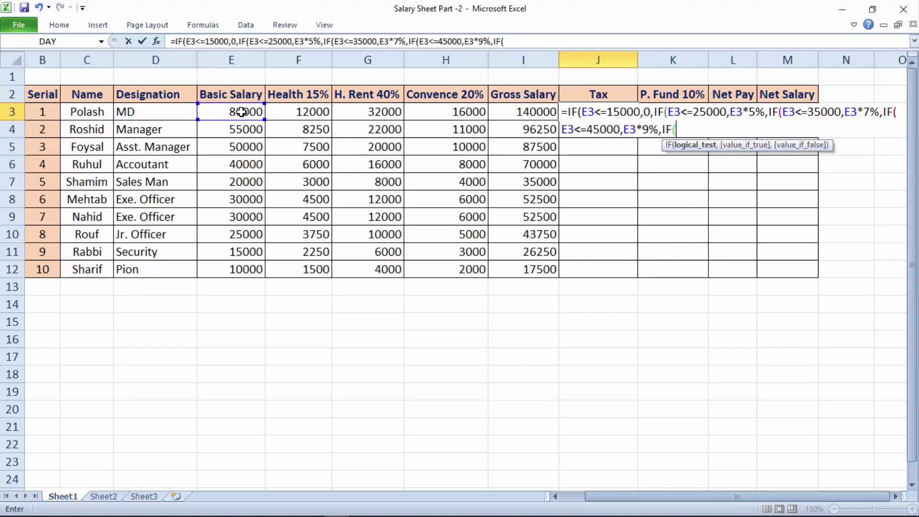
Step: Add the 11% tier for basic salaries up to 55000 to J3's tax formula
{"action": "left_click", "coordinate": [242, 111]}
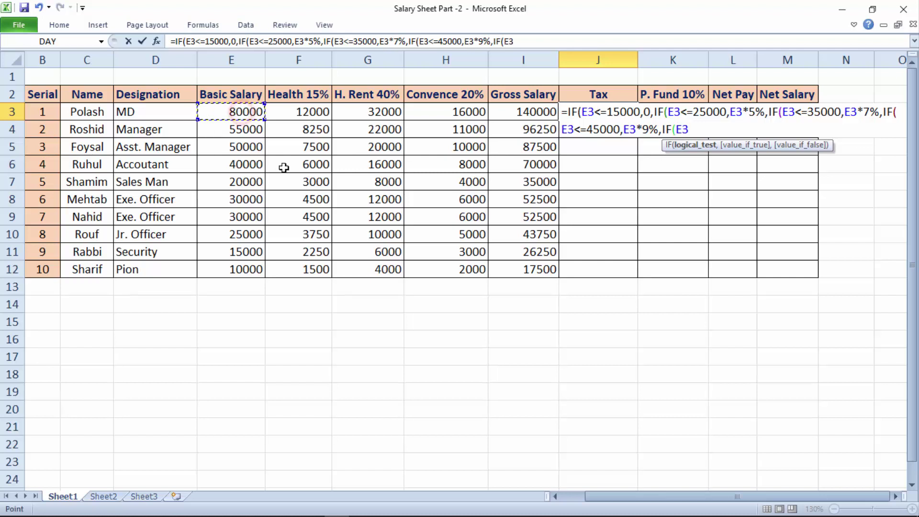
{"action": "type", "text": "<="}
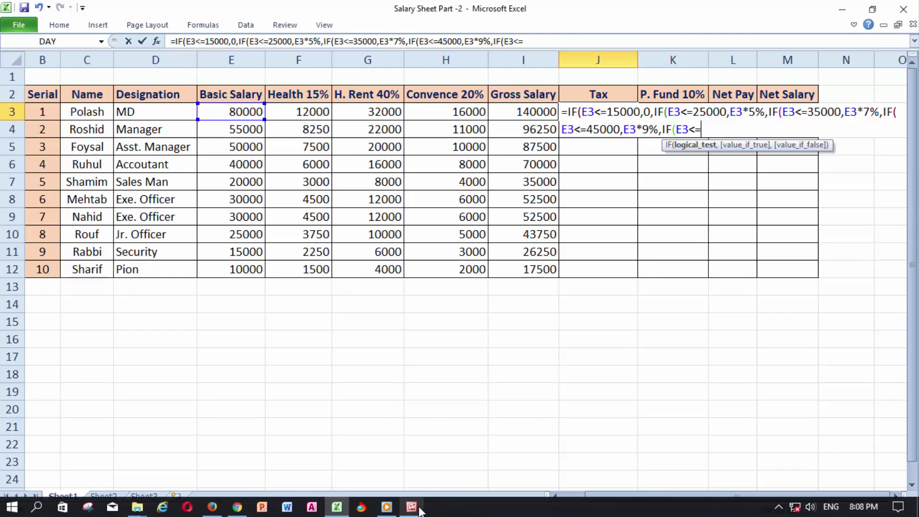
{"action": "left_click", "coordinate": [413, 508]}
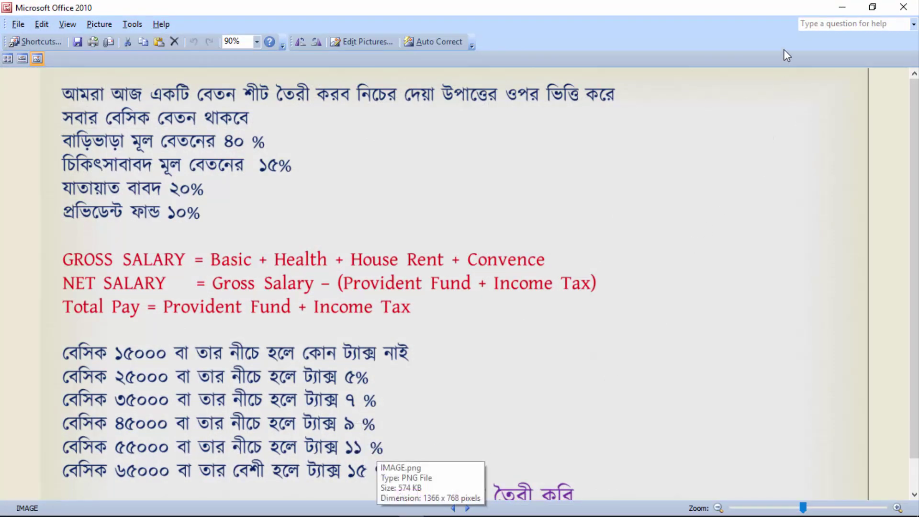
{"action": "left_click", "coordinate": [835, 6]}
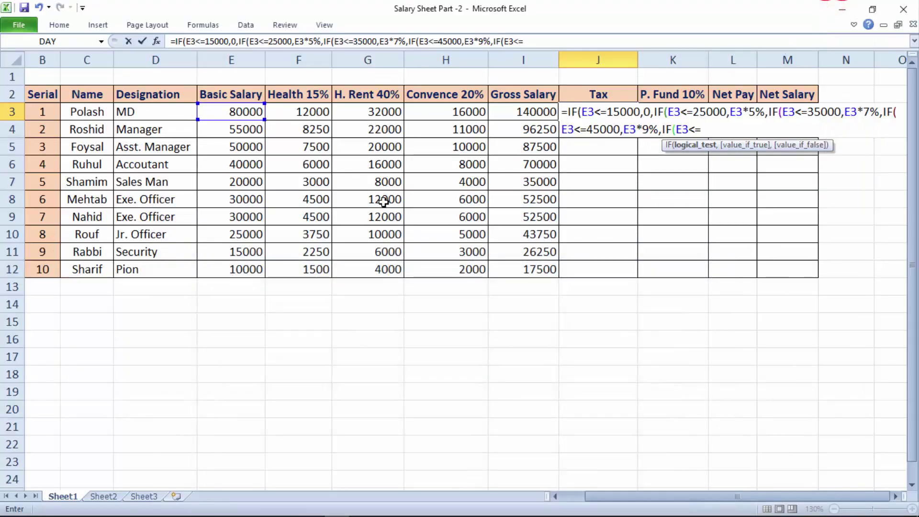
{"action": "type", "text": "55000"}
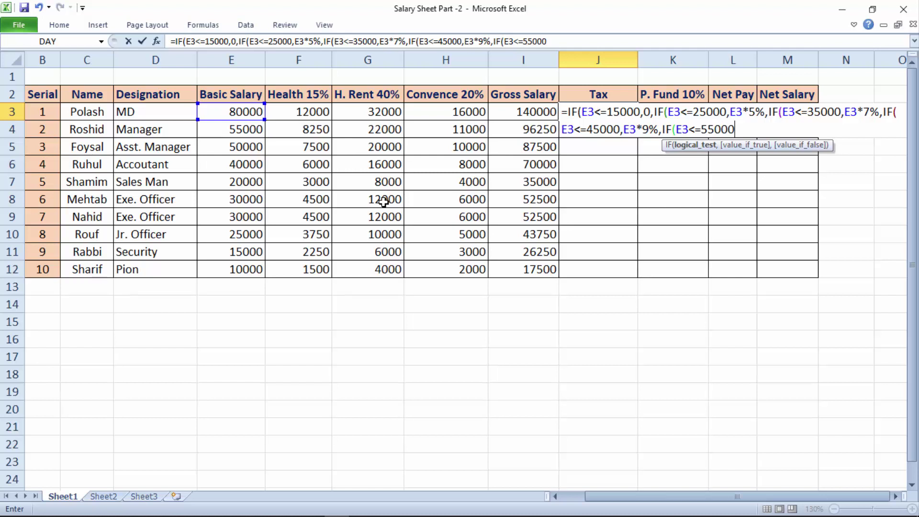
{"action": "type", "text": ","}
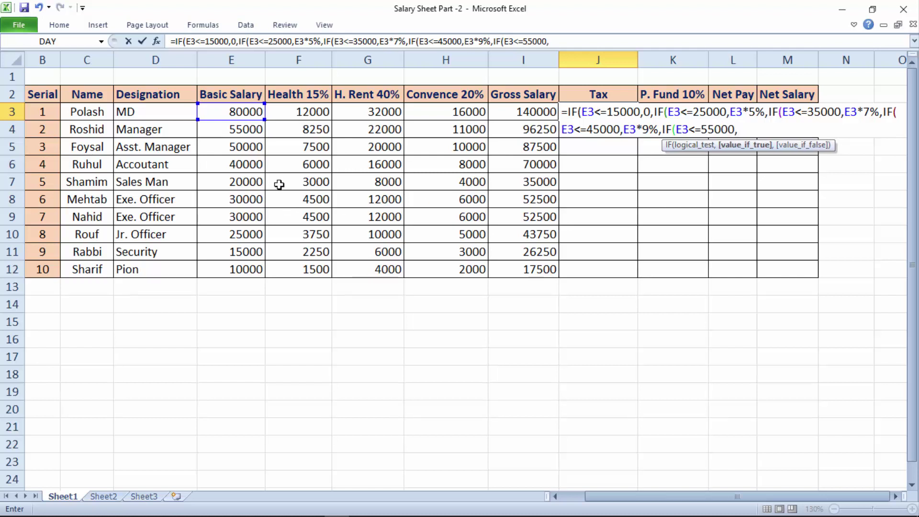
{"action": "left_click", "coordinate": [246, 114]}
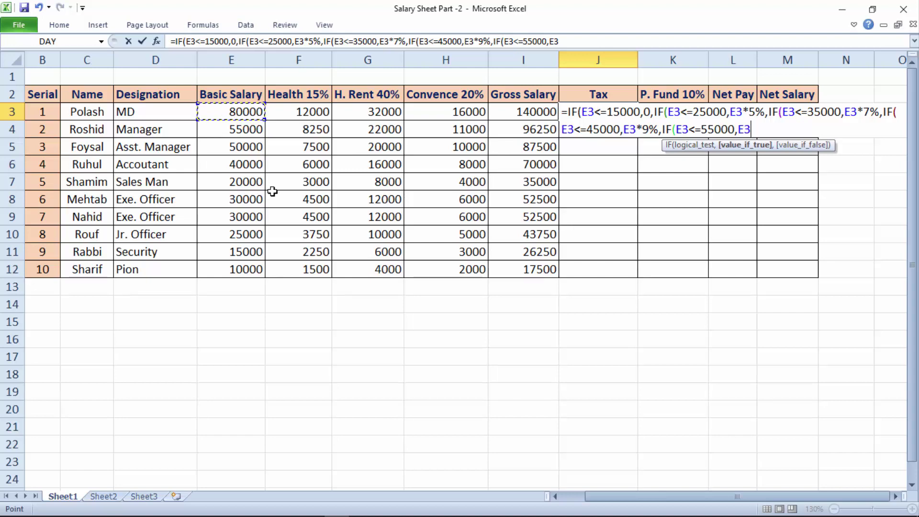
{"action": "type", "text": "*"}
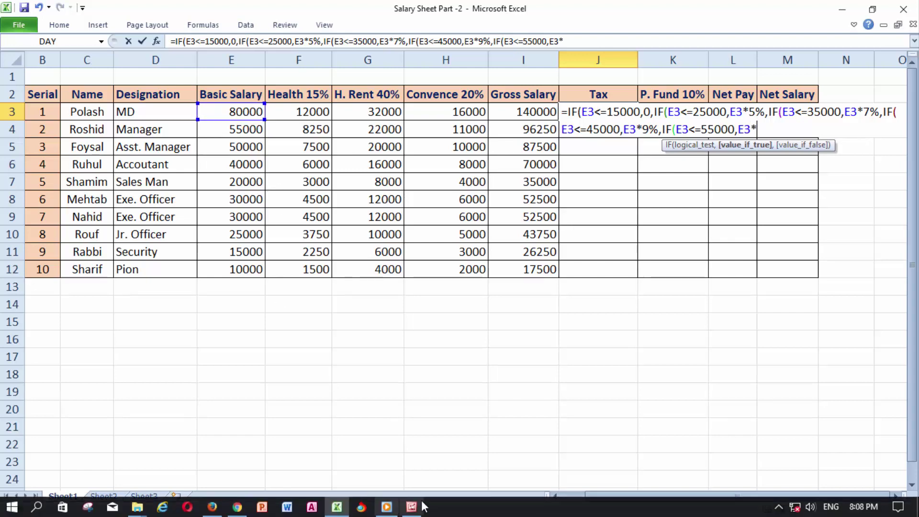
{"action": "left_click", "coordinate": [412, 507]}
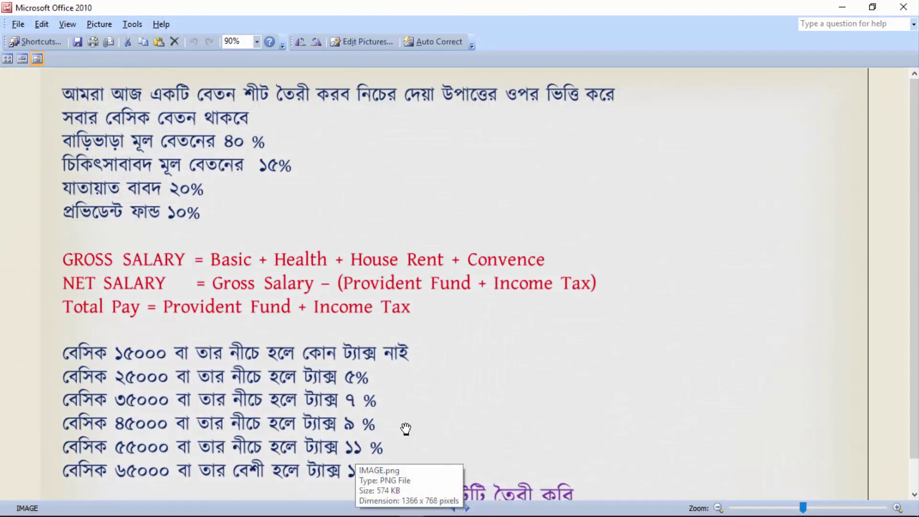
{"action": "left_click", "coordinate": [842, 7]}
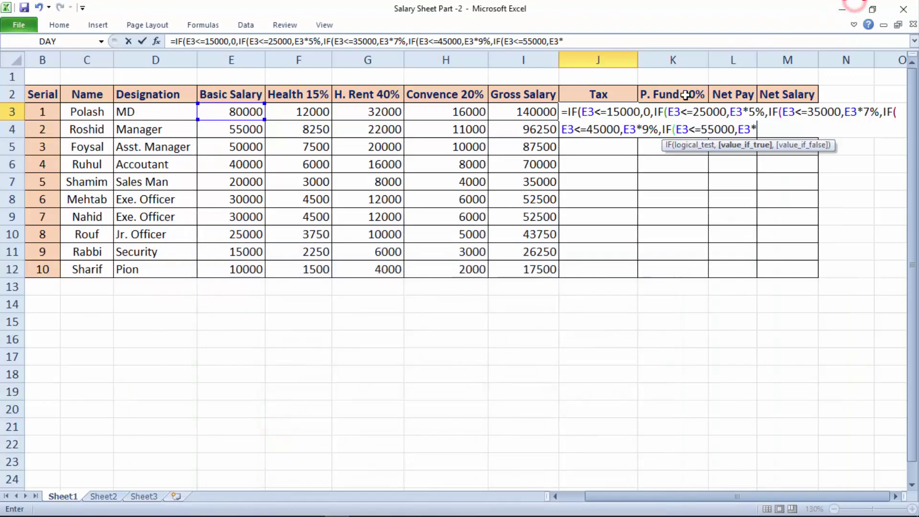
{"action": "type", "text": "11"}
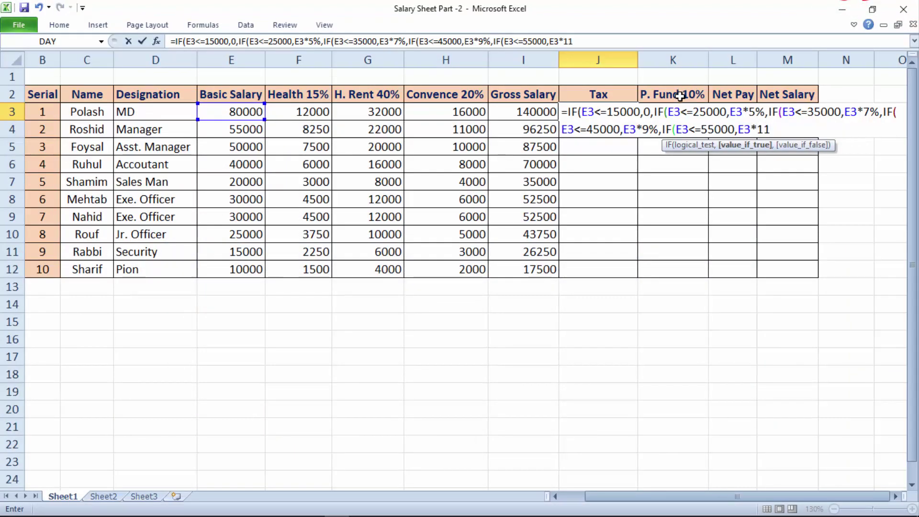
{"action": "type", "text": "%"}
{"action": "type", "text": ",I"}
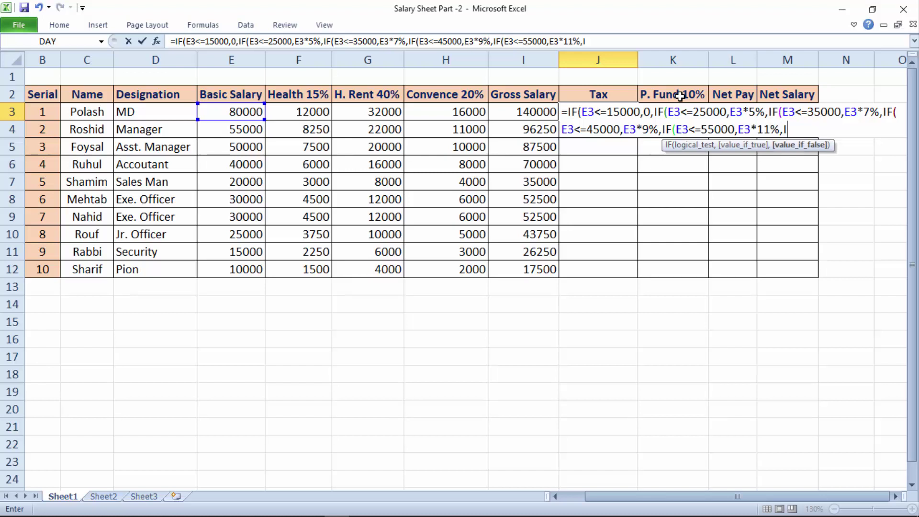
{"action": "type", "text": "F("}
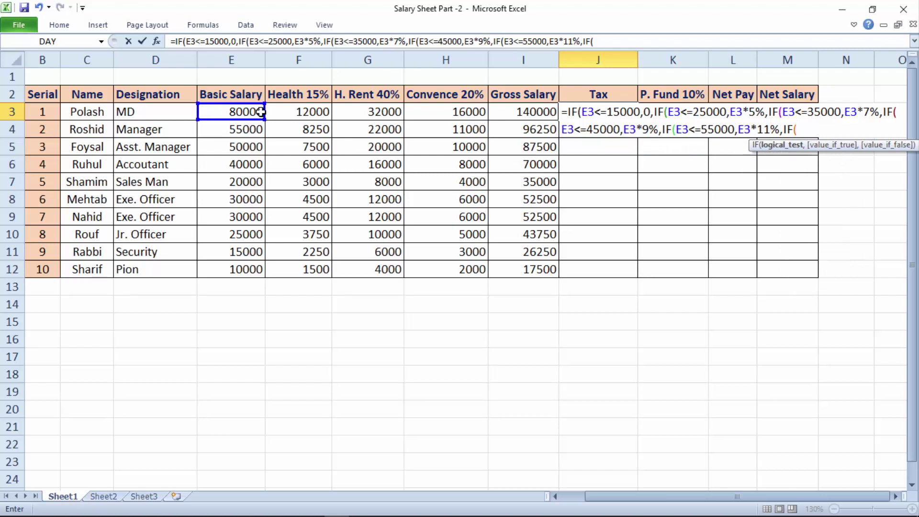
Step: Finish with the 15% tier for E3>=65000 and close all the parentheses
{"action": "left_click", "coordinate": [245, 114]}
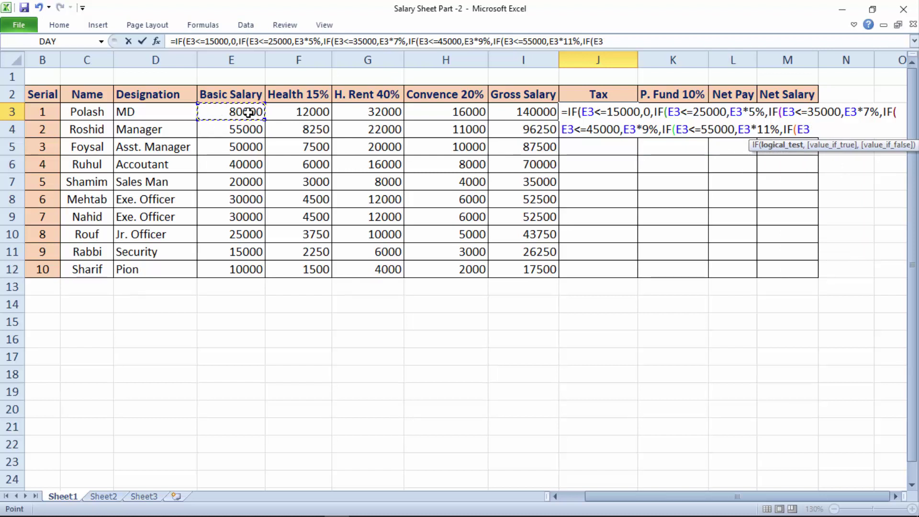
{"action": "mouse_move", "coordinate": [388, 511]}
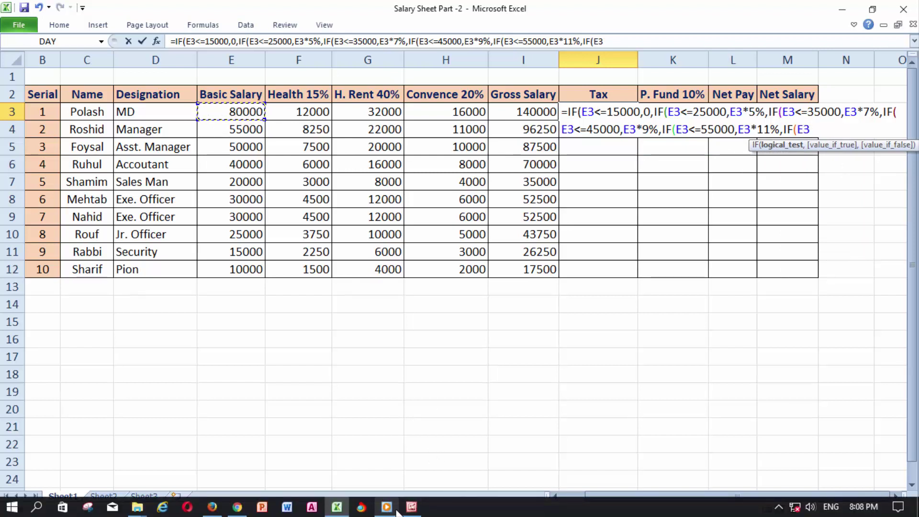
{"action": "left_click", "coordinate": [412, 508]}
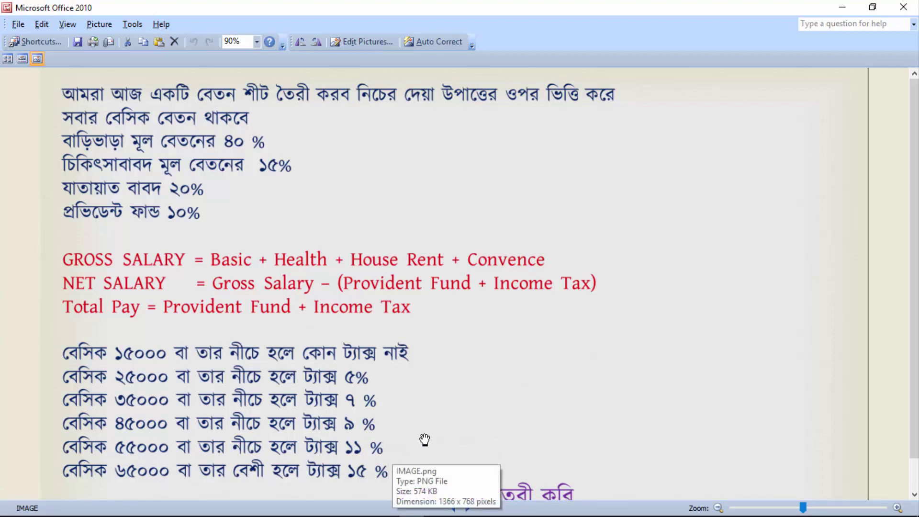
{"action": "left_click", "coordinate": [843, 6]}
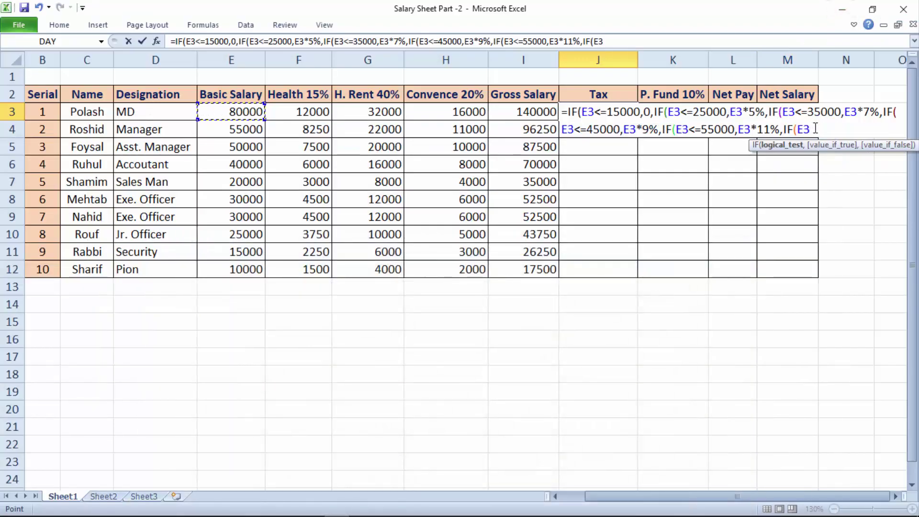
{"action": "type", "text": ">"}
{"action": "type", "text": "=65000"}
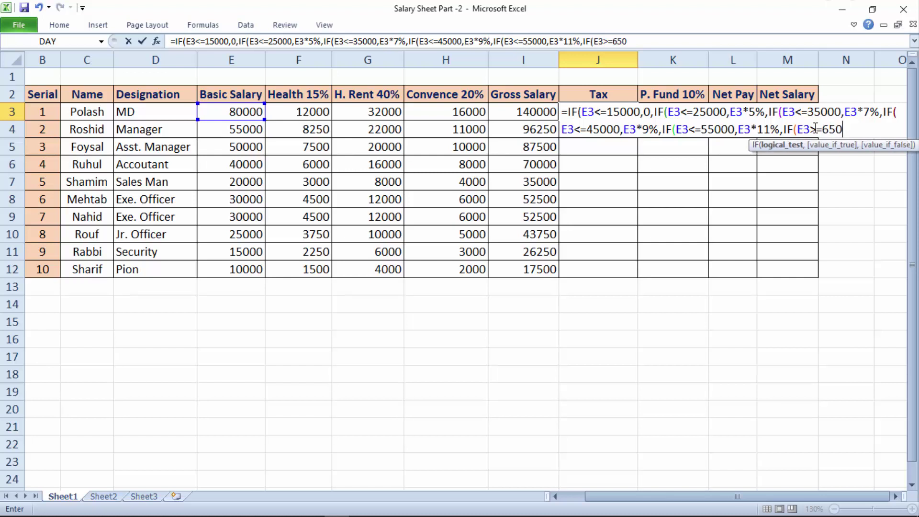
{"action": "type", "text": ","}
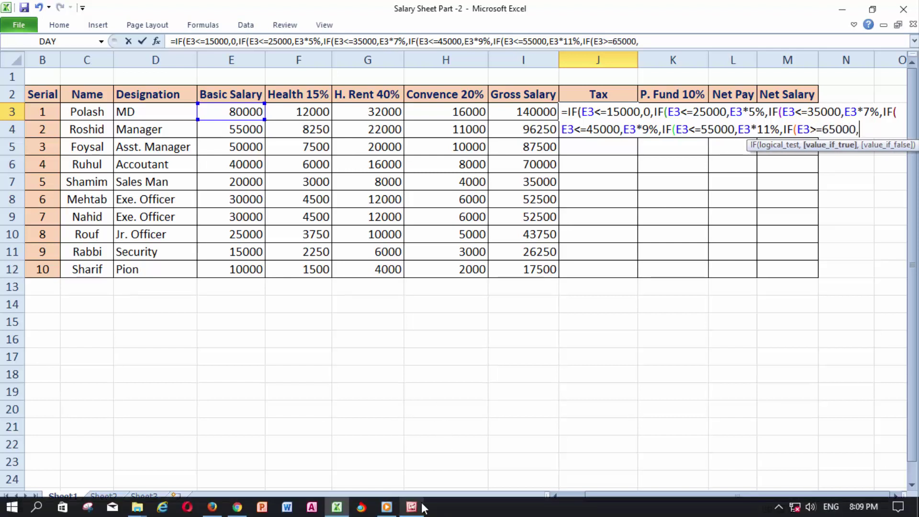
{"action": "left_click", "coordinate": [411, 507]}
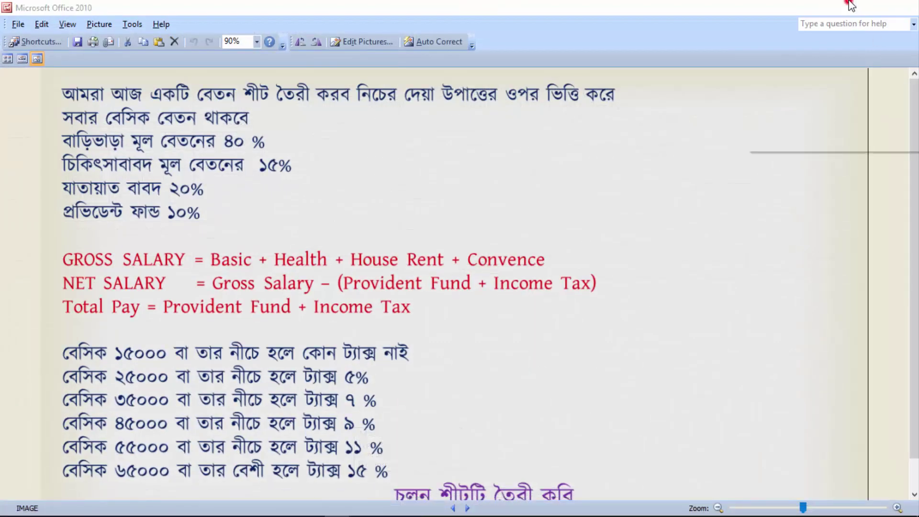
{"action": "left_click", "coordinate": [842, 7]}
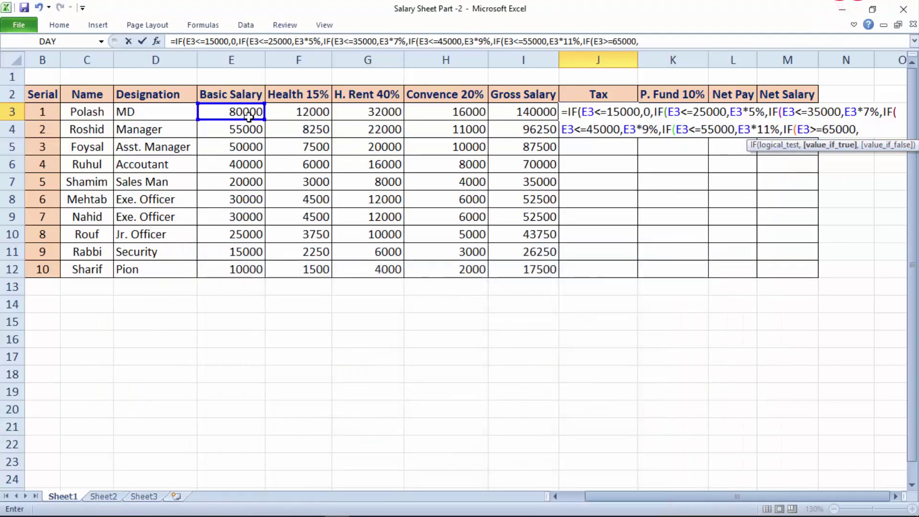
{"action": "left_click", "coordinate": [247, 113]}
{"action": "type", "text": "*15%"}
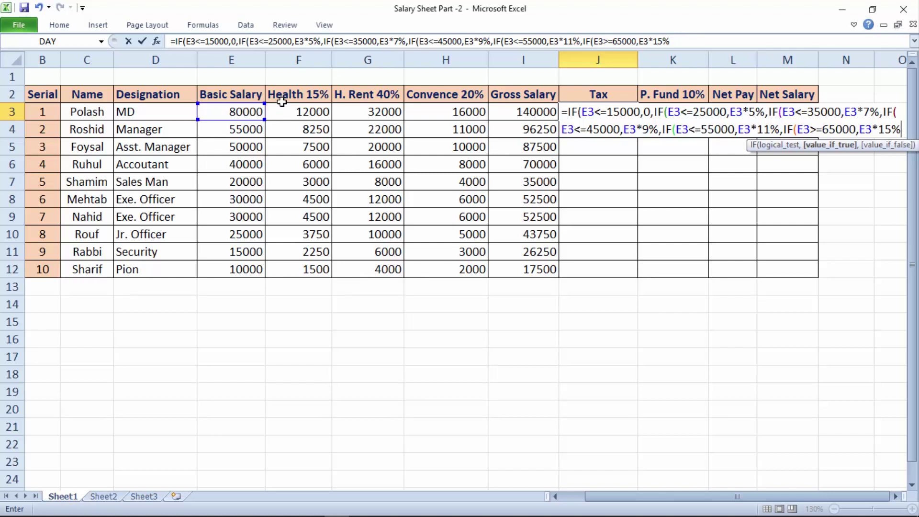
{"action": "type", "text": ")"}
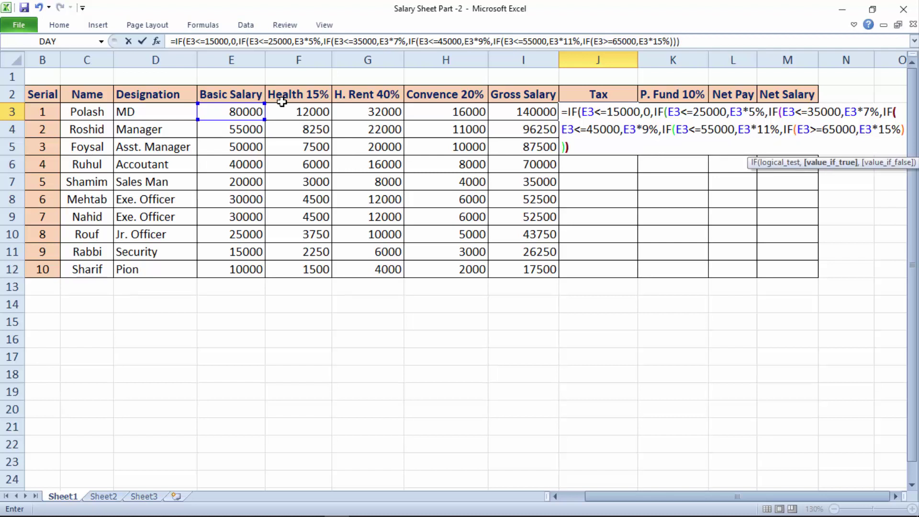
{"action": "type", "text": "))"}
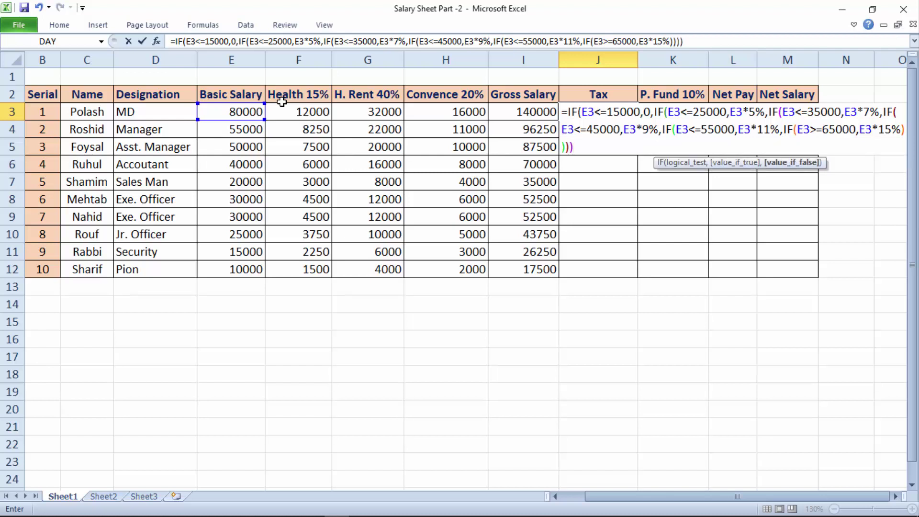
{"action": "type", "text": "))"}
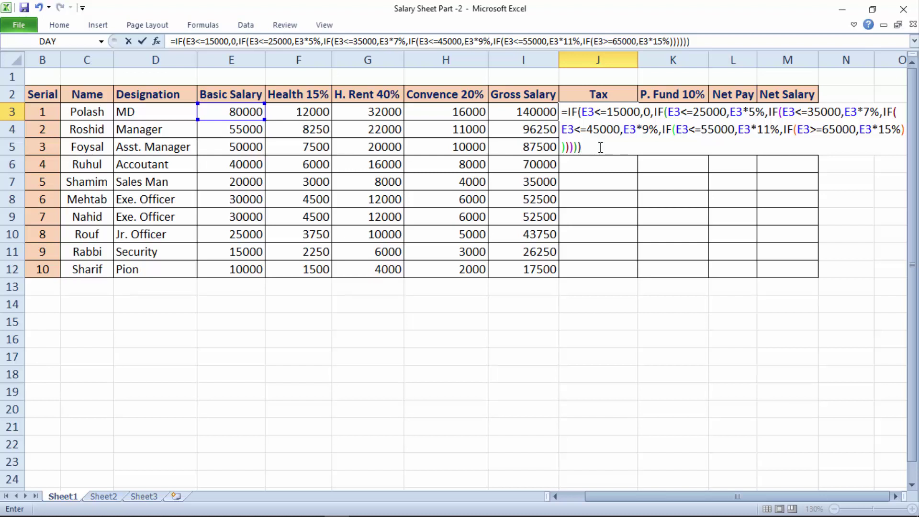
Step: Commit the nested IF tax formula in J3, copy it to J12, and check results against the rules
{"action": "key", "text": "Return"}
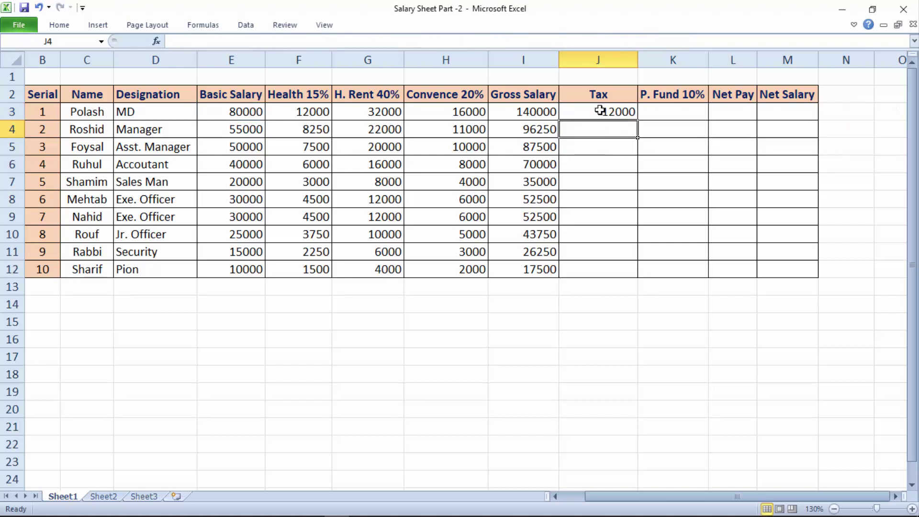
{"action": "left_click", "coordinate": [600, 111]}
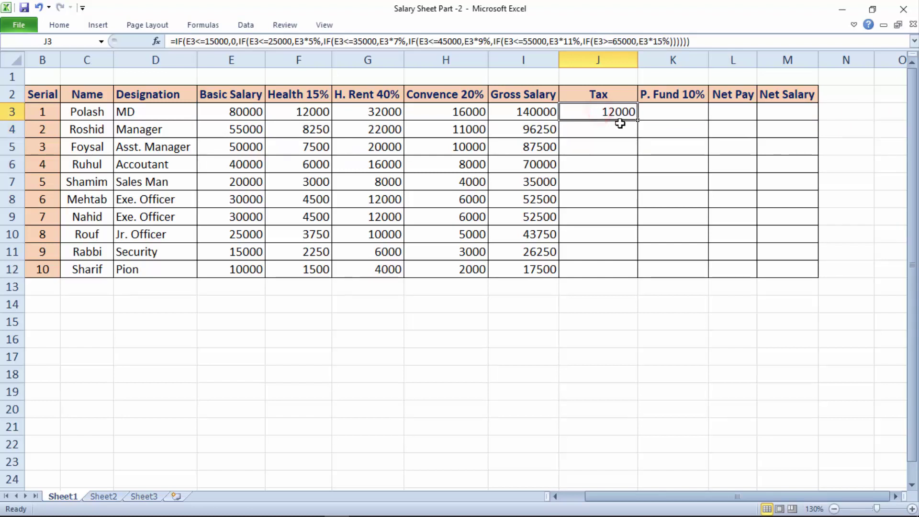
{"action": "left_click_drag", "start_coordinate": [638, 120], "coordinate": [635, 226]}
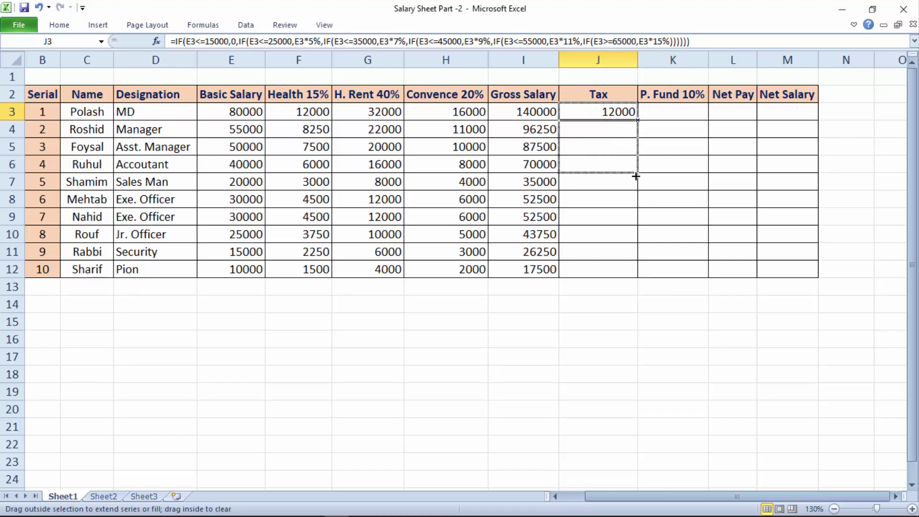
{"action": "left_click_drag", "start_coordinate": [636, 226], "coordinate": [636, 273]}
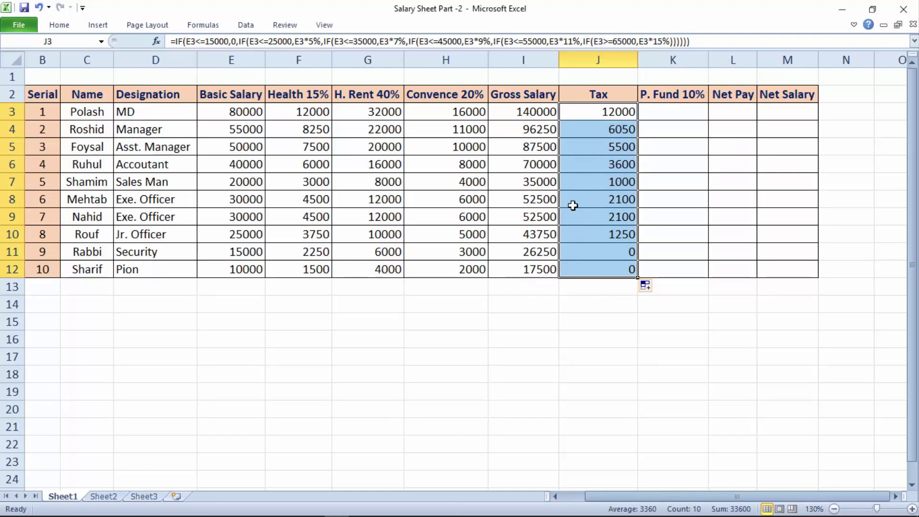
{"action": "left_click", "coordinate": [411, 512]}
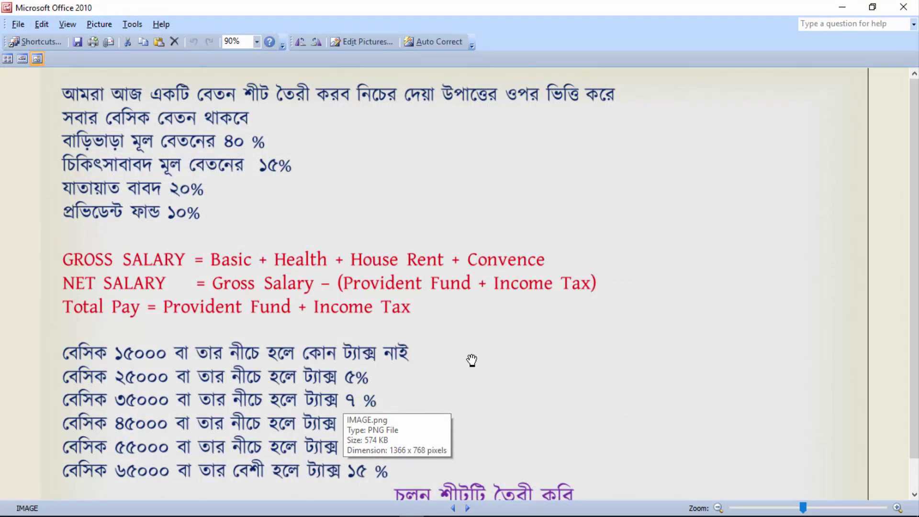
{"action": "left_click", "coordinate": [842, 7]}
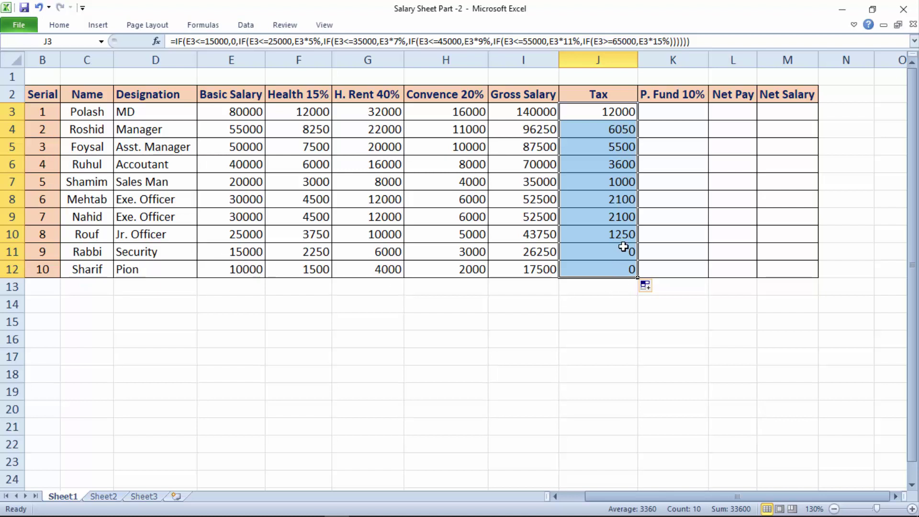
Step: Enter =E3*10% in K3 and copy it down to K12, giving 8000 to 1000
{"action": "left_click", "coordinate": [675, 113]}
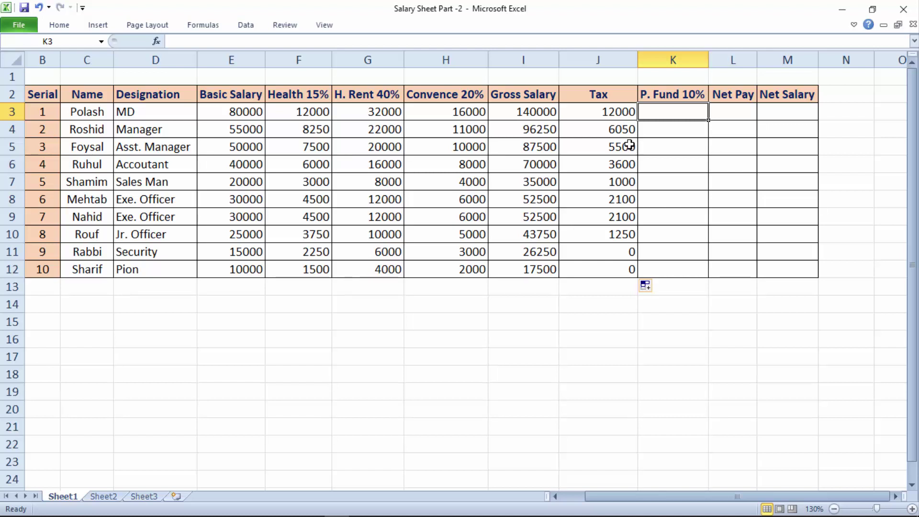
{"action": "type", "text": "="}
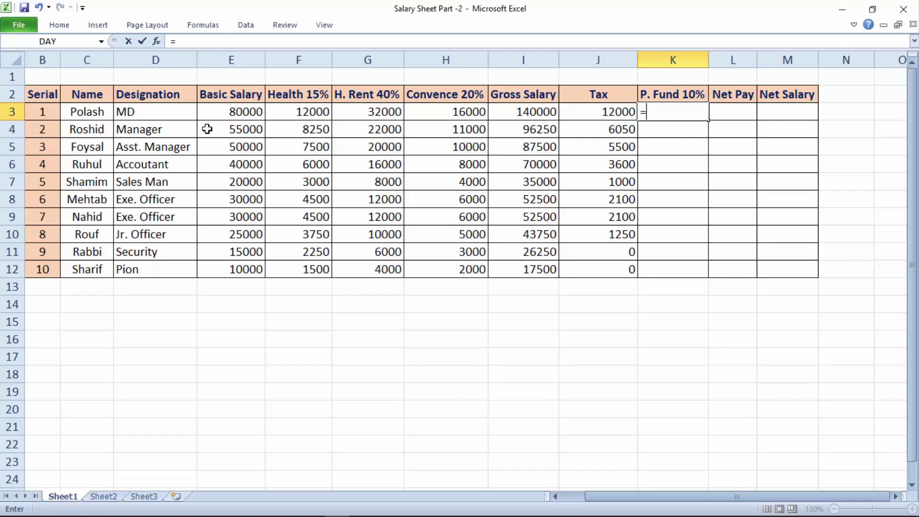
{"action": "left_click", "coordinate": [226, 112]}
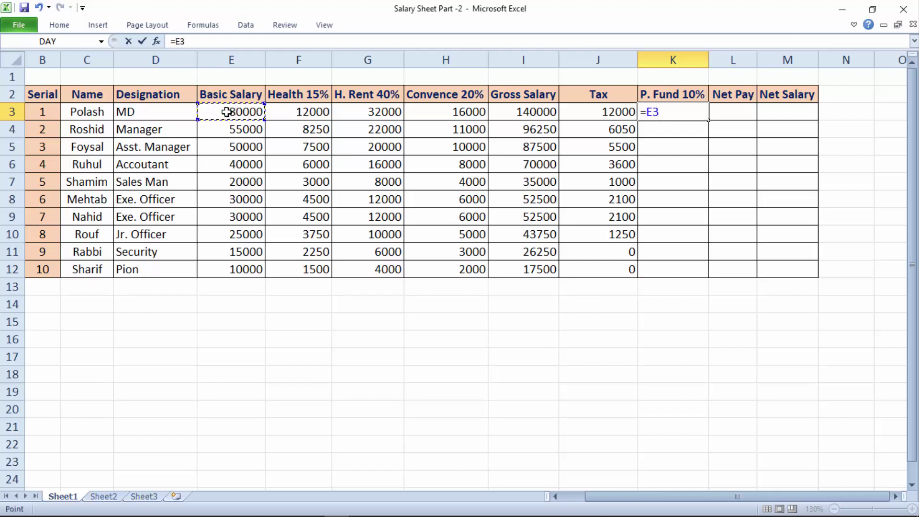
{"action": "type", "text": "*1"}
{"action": "type", "text": "0"}
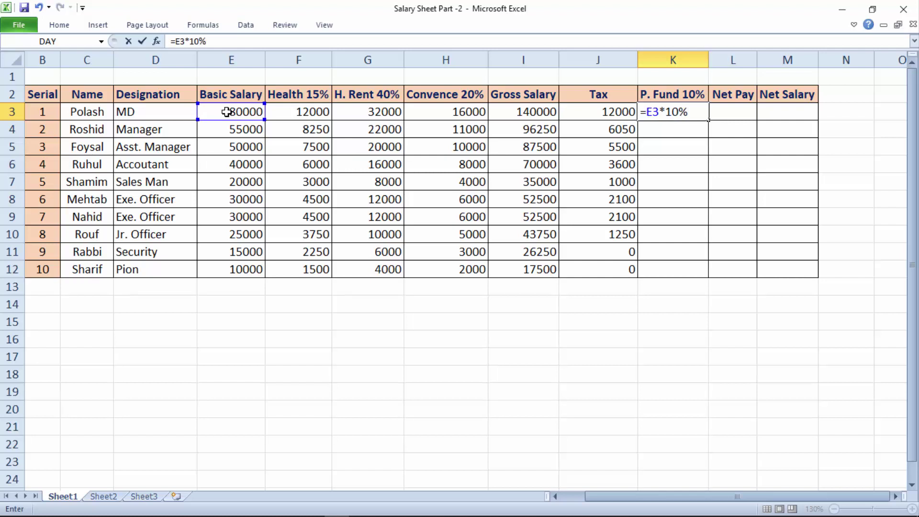
{"action": "key", "text": "Return"}
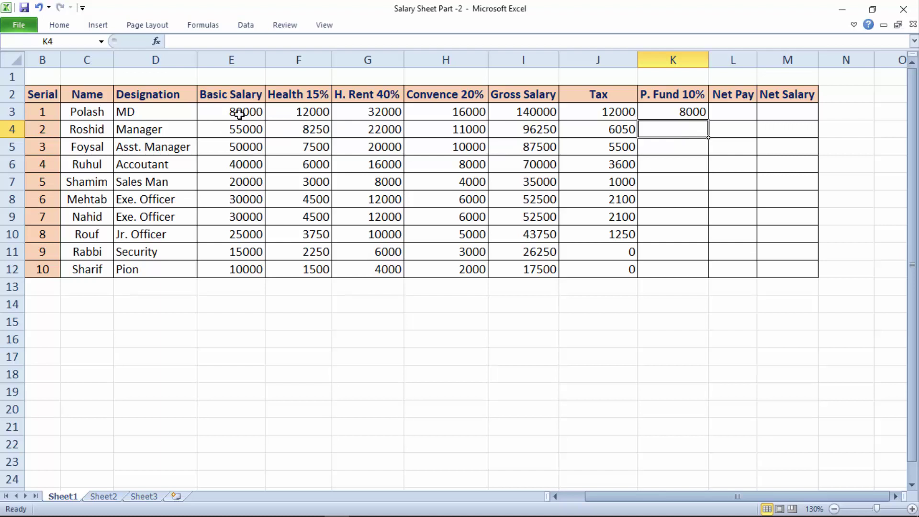
{"action": "left_click", "coordinate": [678, 111]}
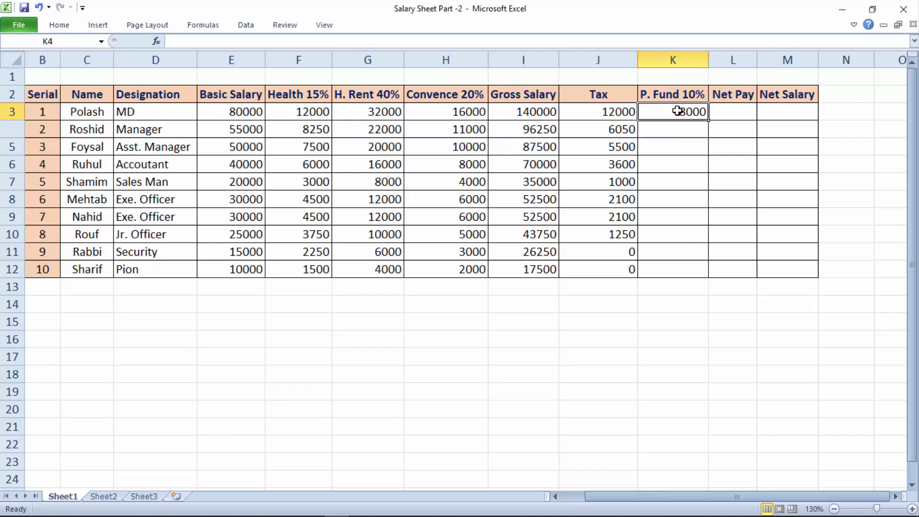
{"action": "left_click_drag", "start_coordinate": [707, 119], "coordinate": [702, 187]}
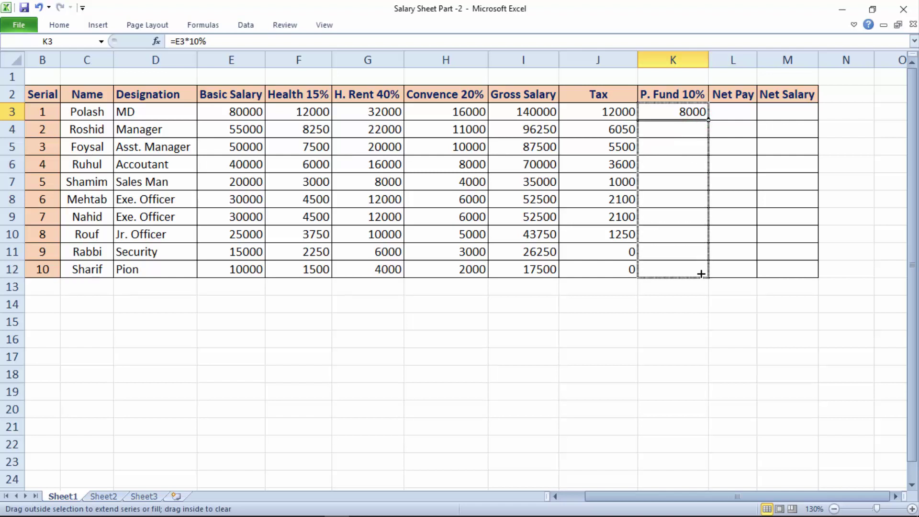
{"action": "left_click_drag", "start_coordinate": [702, 186], "coordinate": [701, 273]}
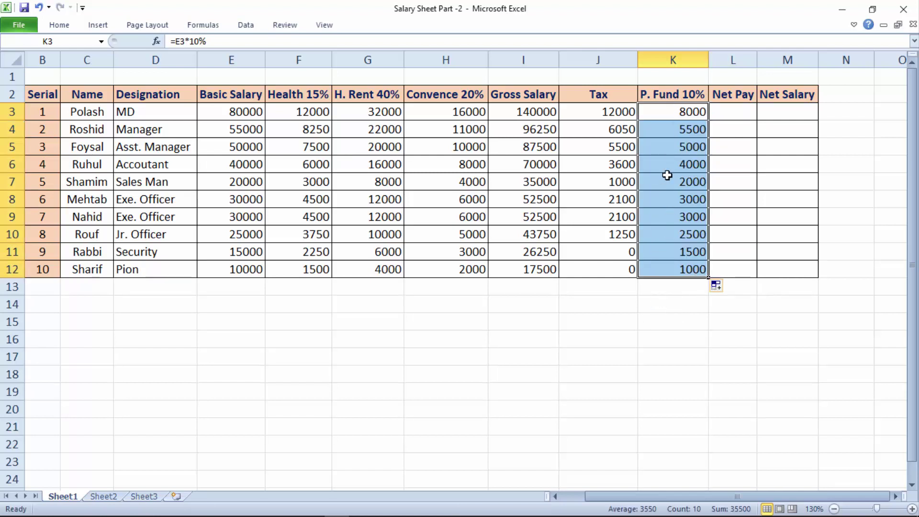
{"action": "left_click", "coordinate": [728, 118]}
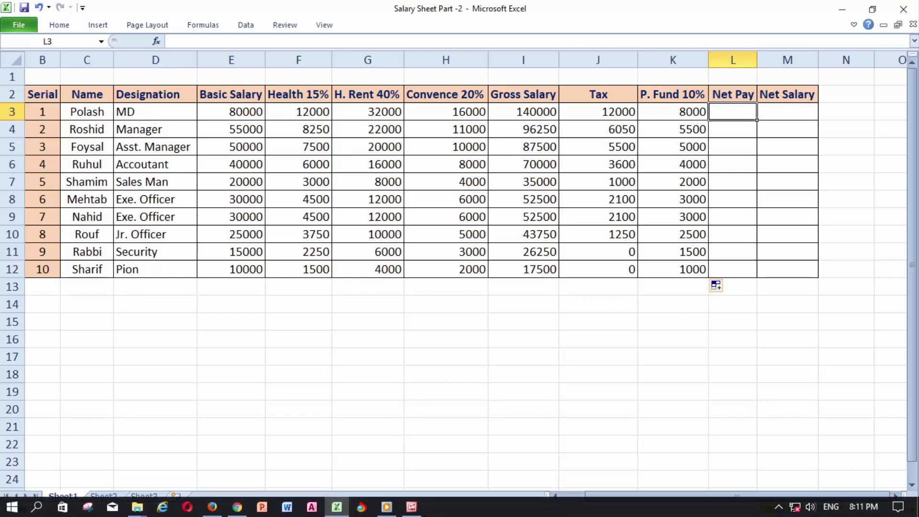
Step: Check the salary rules, then enter =SUM(J3:K3) in L3 to total row 3's Tax and P. Fund
{"action": "left_click", "coordinate": [409, 509]}
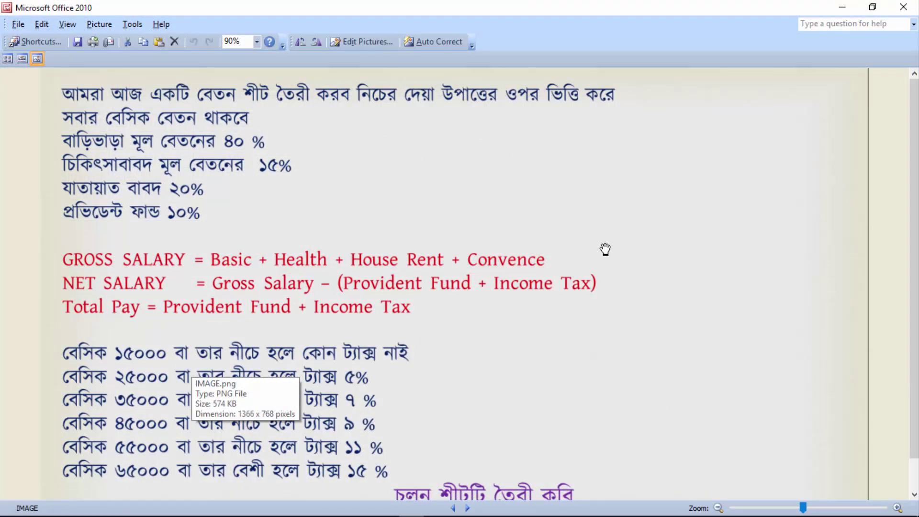
{"action": "left_click", "coordinate": [843, 8]}
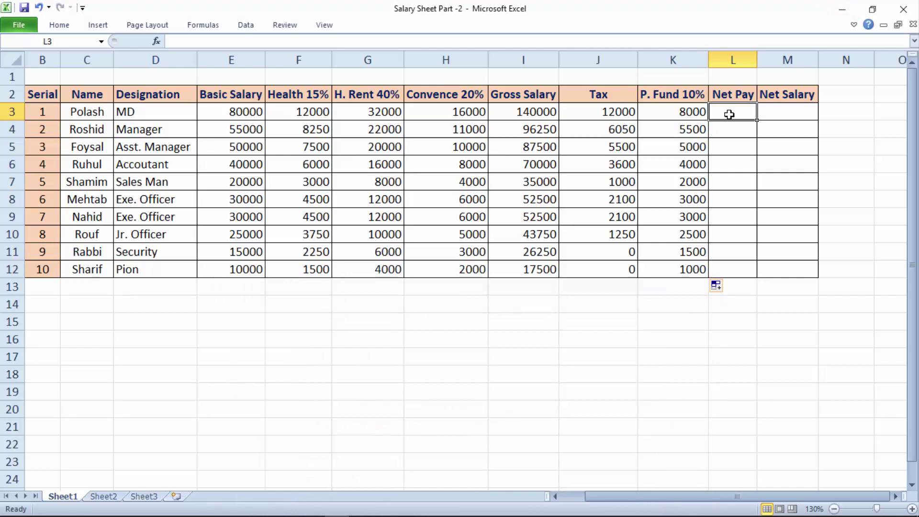
{"action": "type", "text": "="}
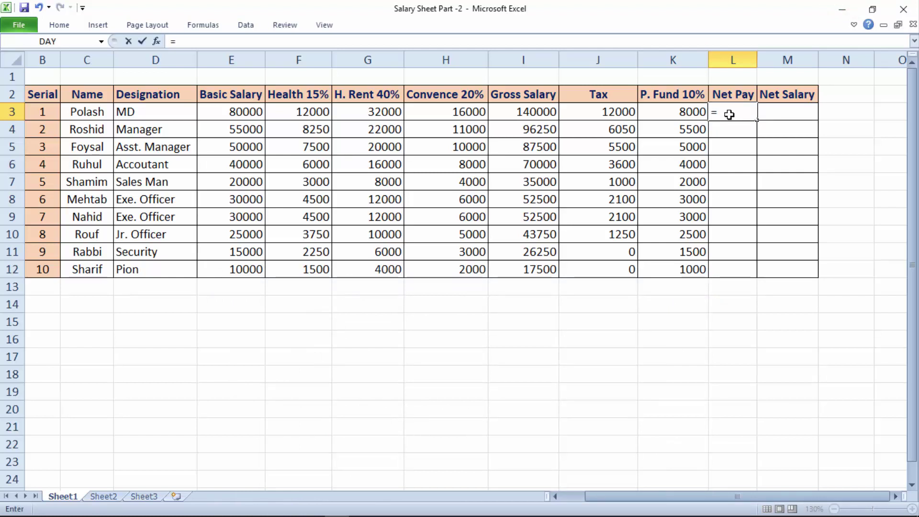
{"action": "type", "text": "SUM"}
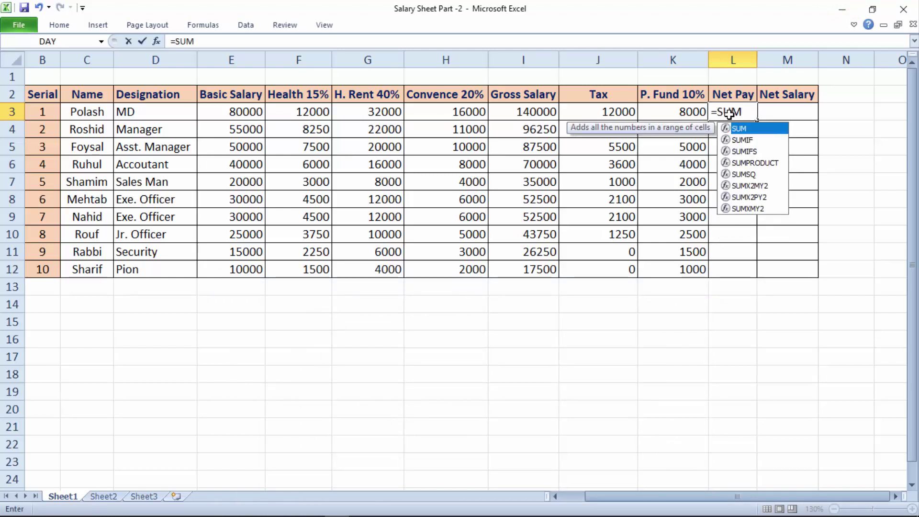
{"action": "type", "text": "("}
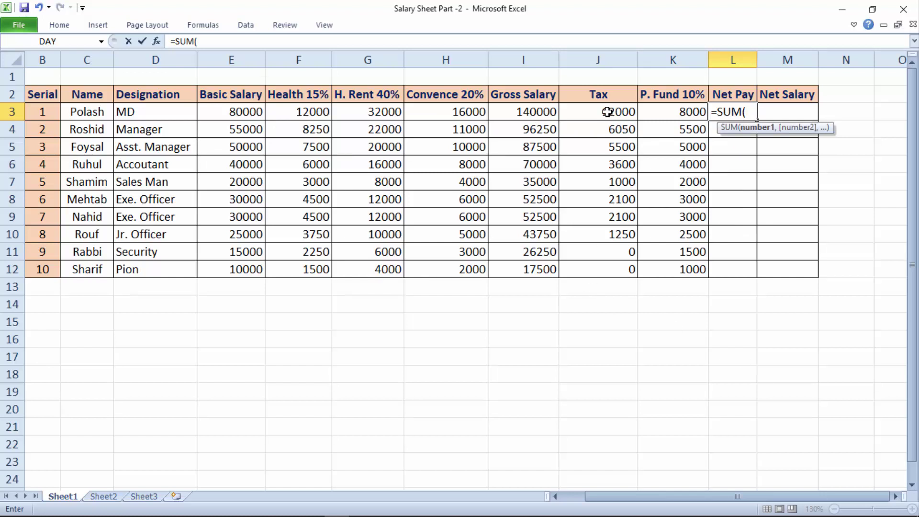
{"action": "left_click_drag", "start_coordinate": [608, 112], "coordinate": [643, 111]}
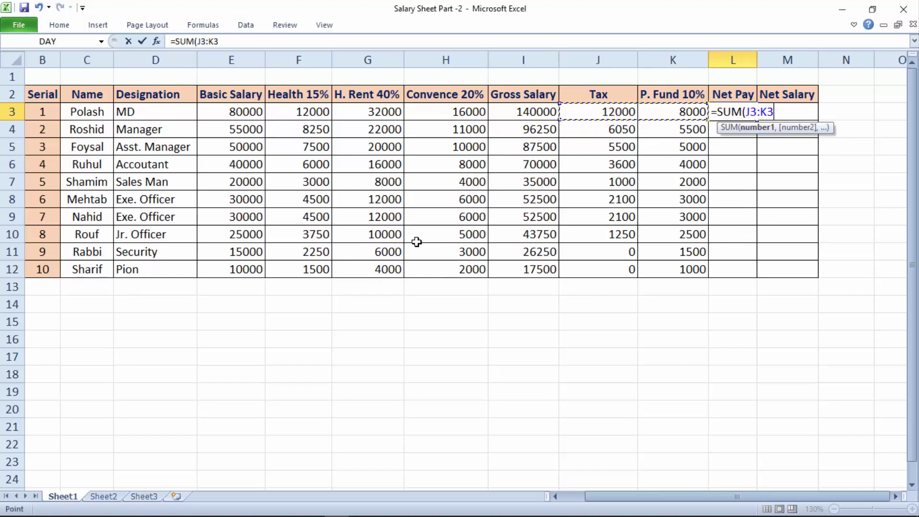
{"action": "type", "text": ")"}
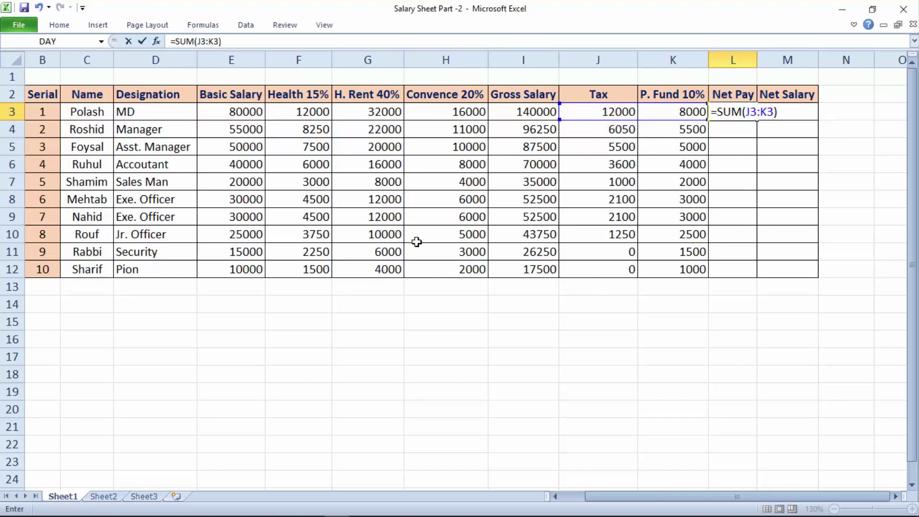
{"action": "key", "text": "Return"}
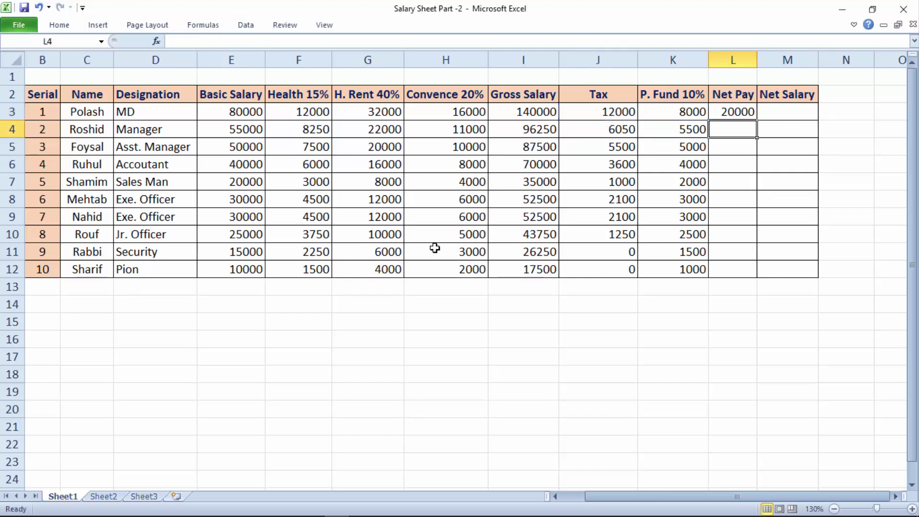
Step: Fill the Net Pay formula down to L12 and bring the salary-rules image back into view
{"action": "left_click", "coordinate": [743, 113]}
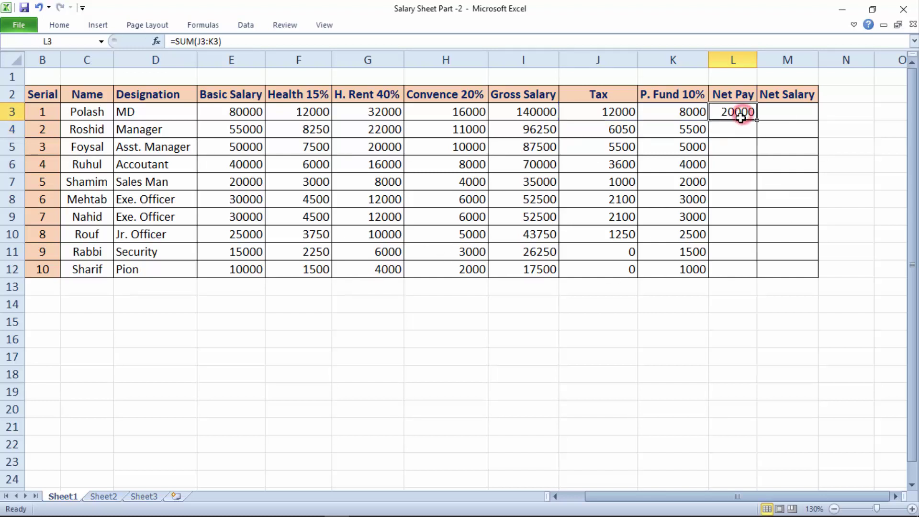
{"action": "left_click_drag", "start_coordinate": [757, 119], "coordinate": [757, 120]}
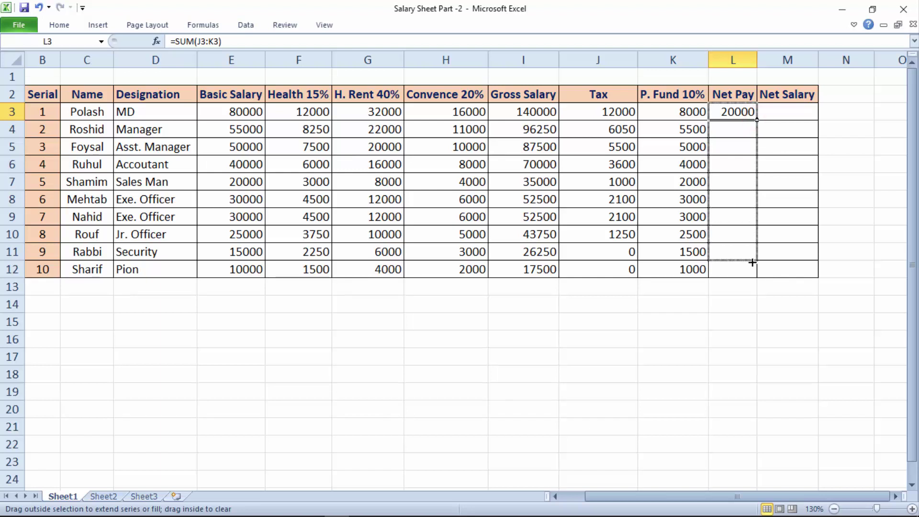
{"action": "left_click_drag", "start_coordinate": [753, 186], "coordinate": [753, 274]}
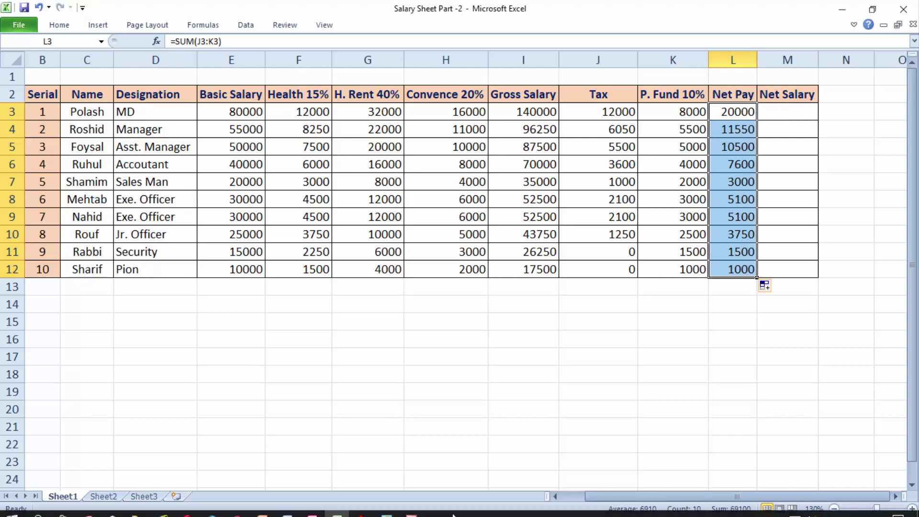
{"action": "left_click", "coordinate": [412, 511]}
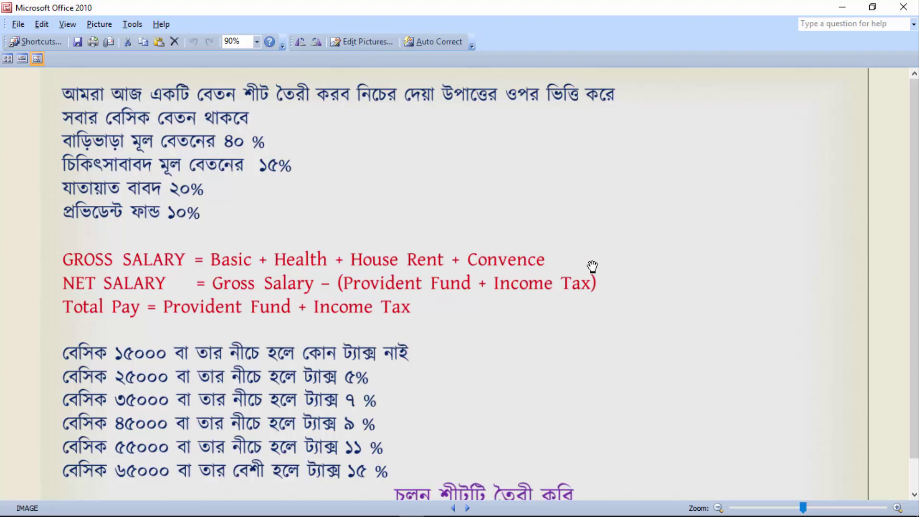
Step: Enter =I3-L3 in M3 and fill it down to M12, giving Net Salary 120000 to 16500
{"action": "left_click", "coordinate": [840, 7]}
{"action": "left_click", "coordinate": [781, 111]}
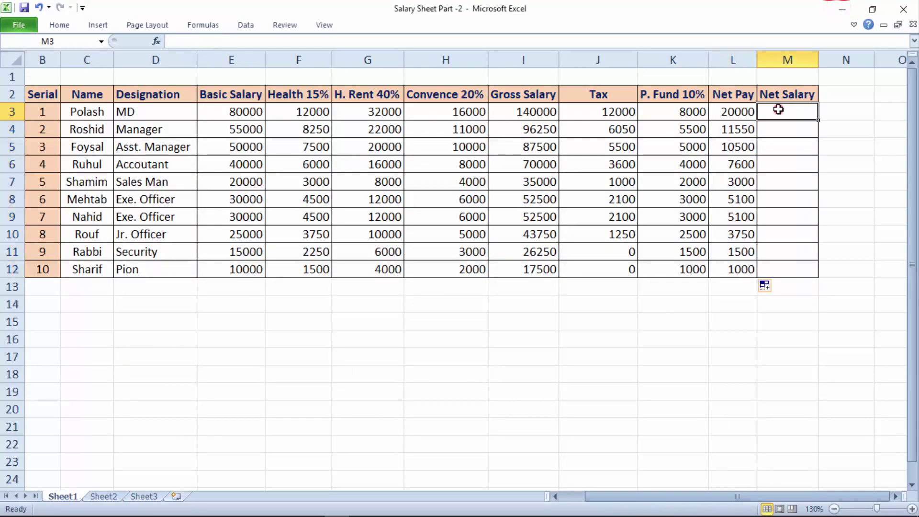
{"action": "type", "text": "="}
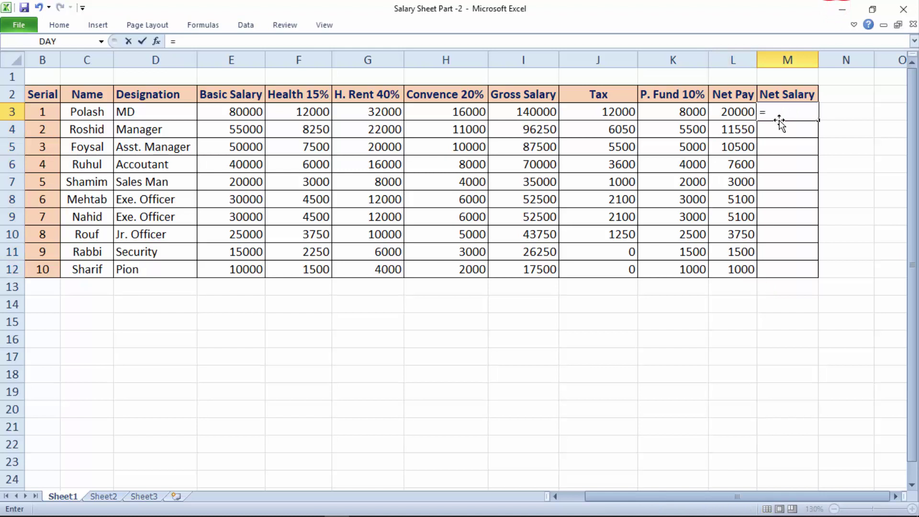
{"action": "left_click", "coordinate": [539, 112]}
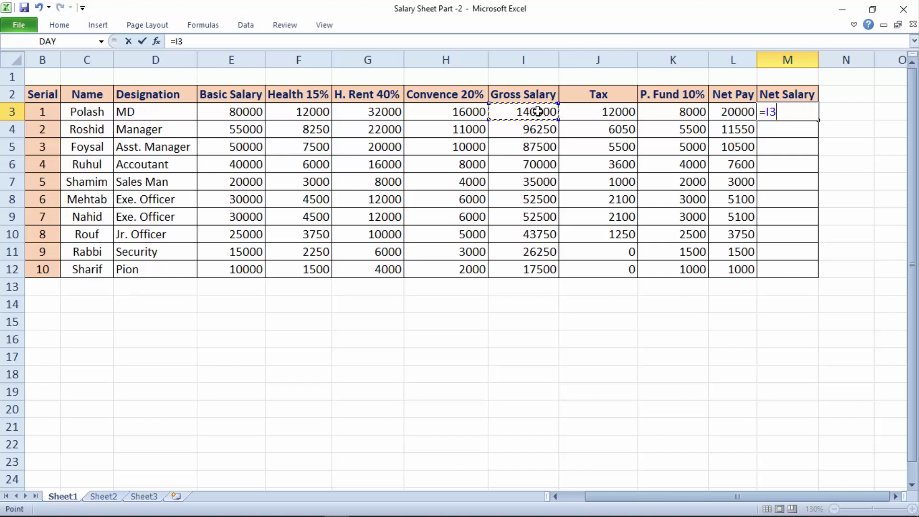
{"action": "type", "text": "-"}
{"action": "left_click", "coordinate": [731, 112]}
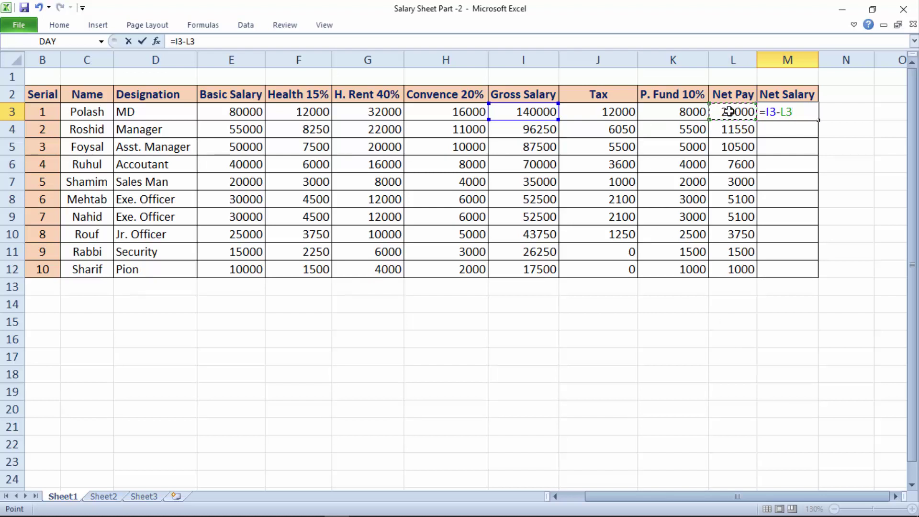
{"action": "key", "text": "Return"}
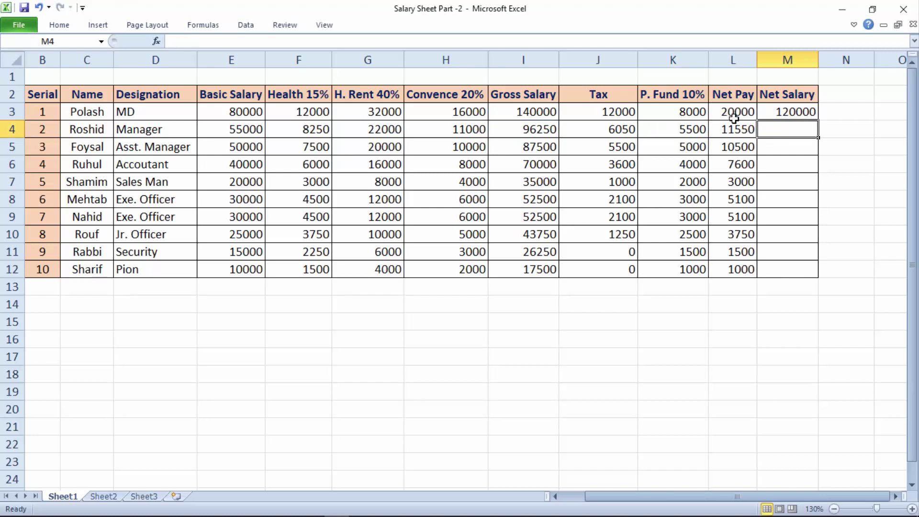
{"action": "left_click", "coordinate": [777, 115]}
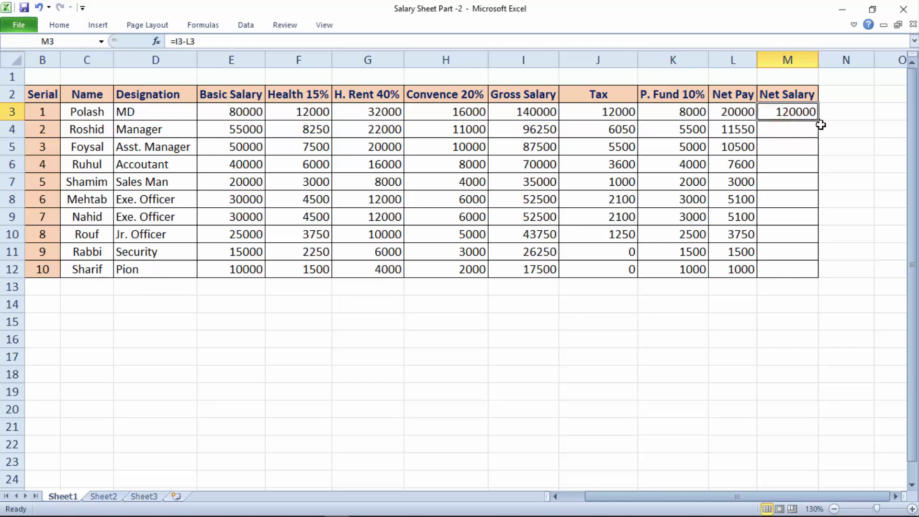
{"action": "left_click_drag", "start_coordinate": [819, 120], "coordinate": [816, 273]}
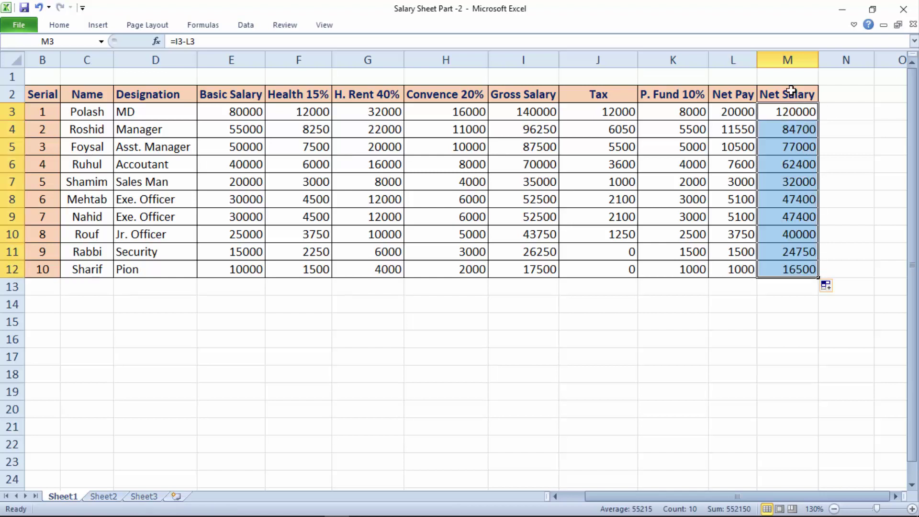